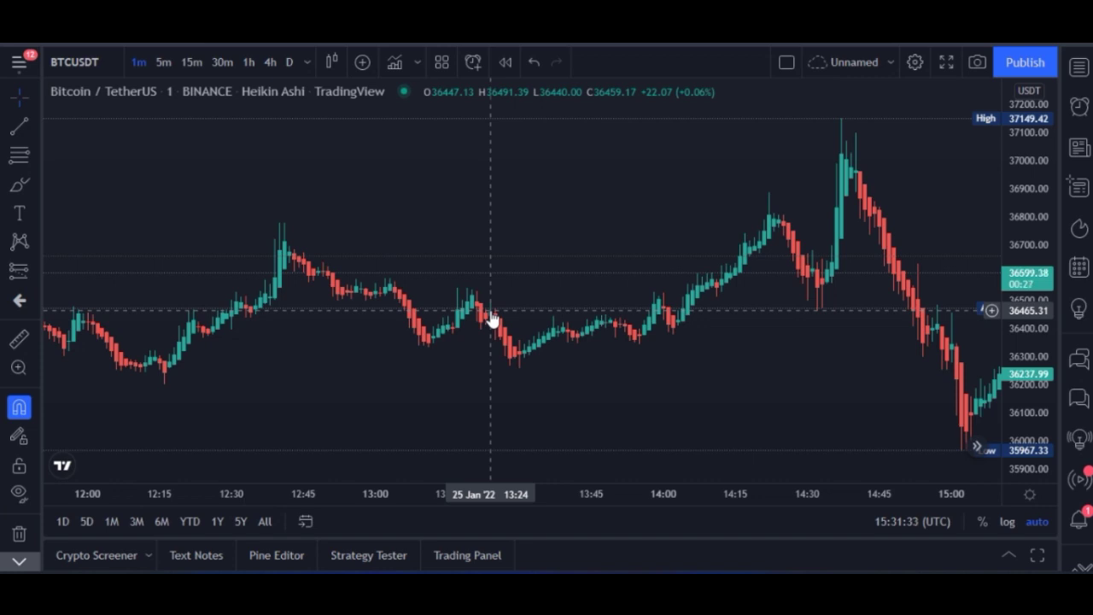
pyautogui.moveTo(618, 256); pyautogui.dragTo(374, 316)
pyautogui.moveTo(463, 325); pyautogui.dragTo(344, 350)
pyautogui.scroll(2, 515, 388)
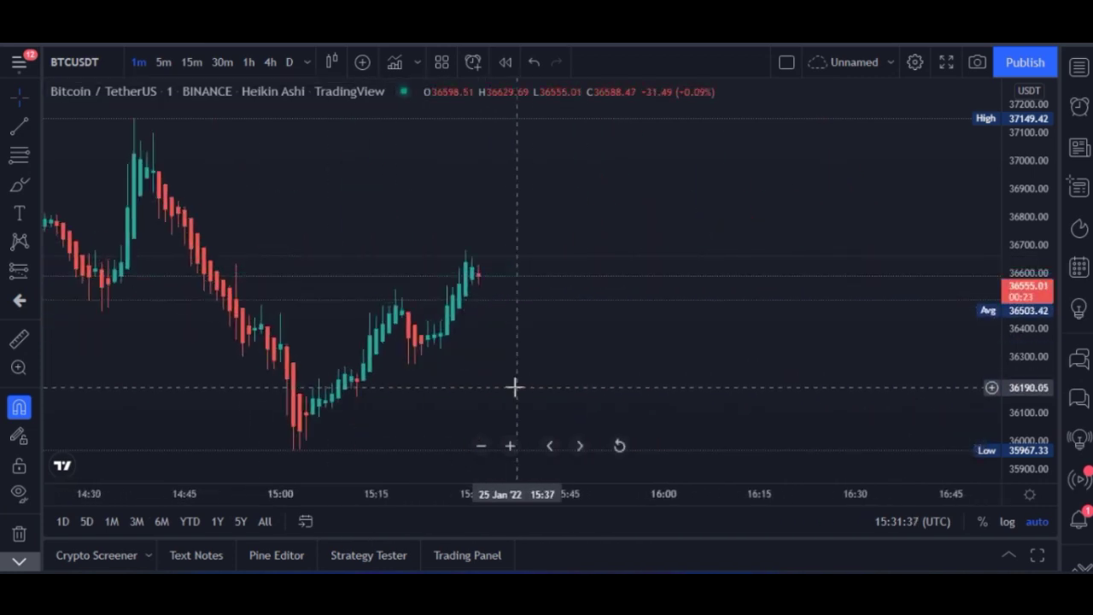
pyautogui.moveTo(460, 393); pyautogui.dragTo(707, 363)
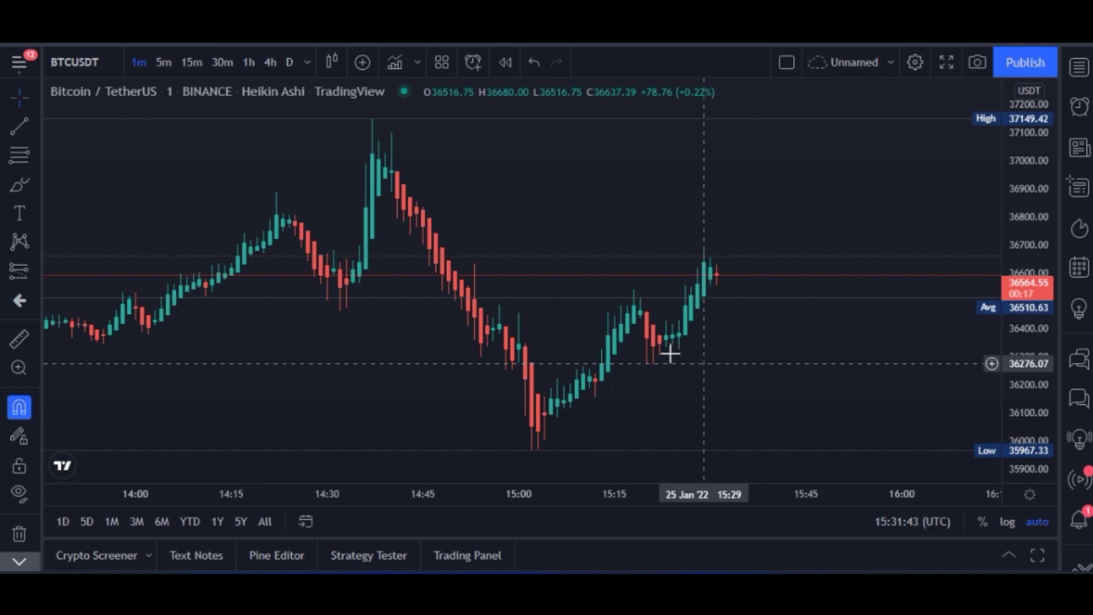
pyautogui.moveTo(350, 377); pyautogui.dragTo(427, 385)
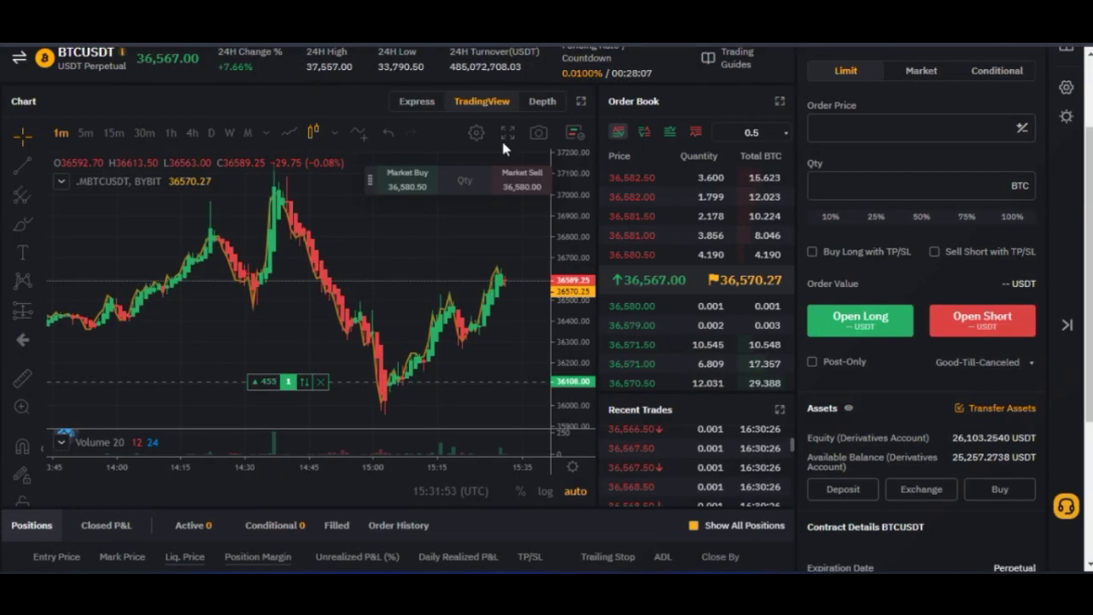
# - Review the open BTCUSDT position's entry price, margin and unrealized P&L in the exchange's positions list
pyautogui.scroll(-2, 779, 367)
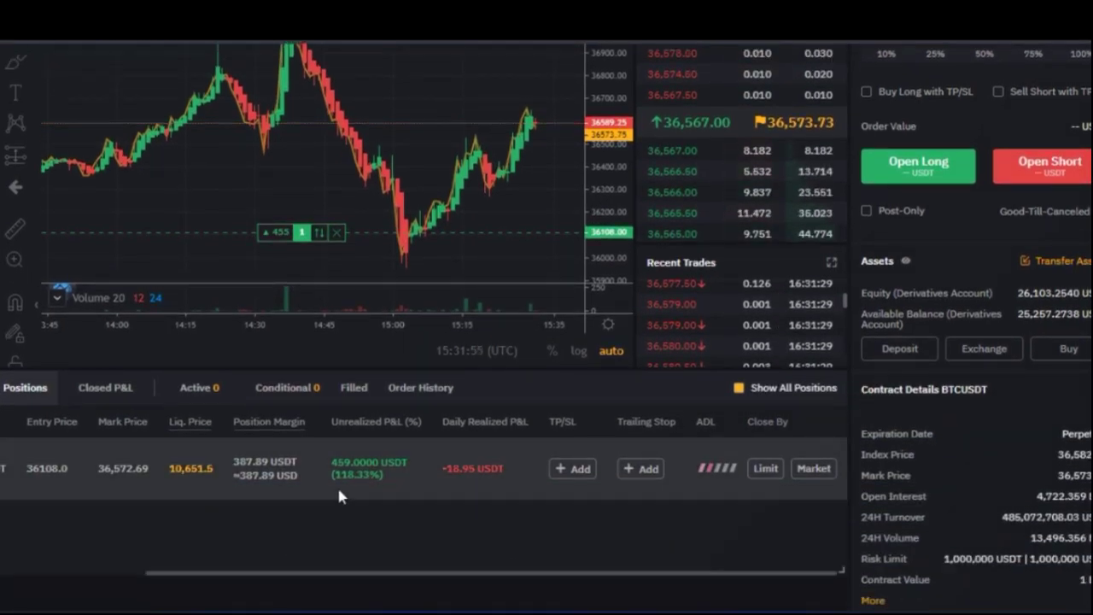
pyautogui.moveTo(349, 574); pyautogui.dragTo(133, 571)
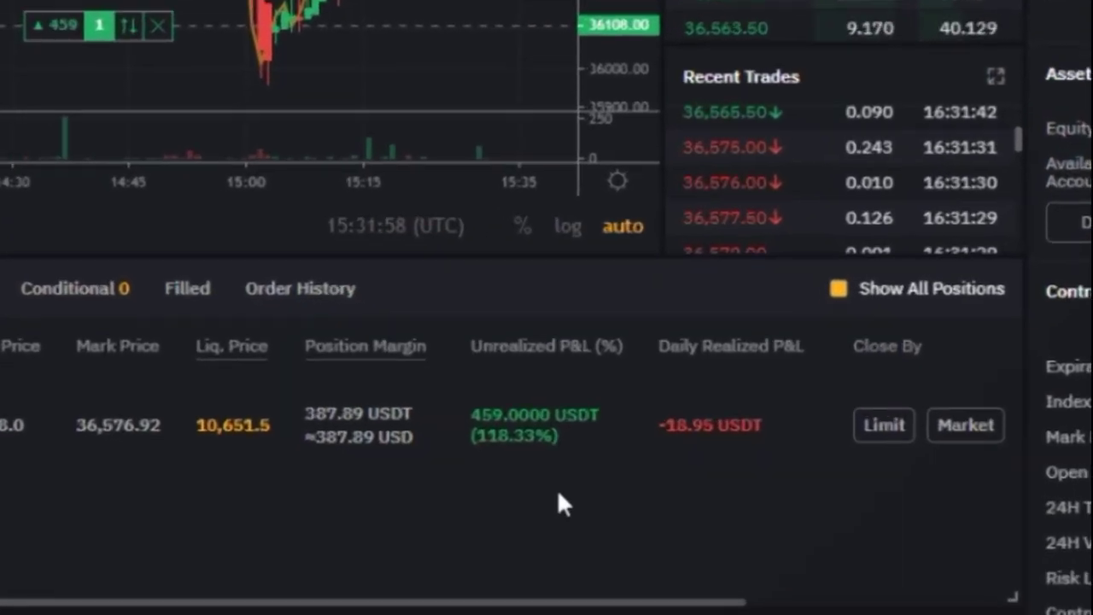
pyautogui.moveTo(478, 427)
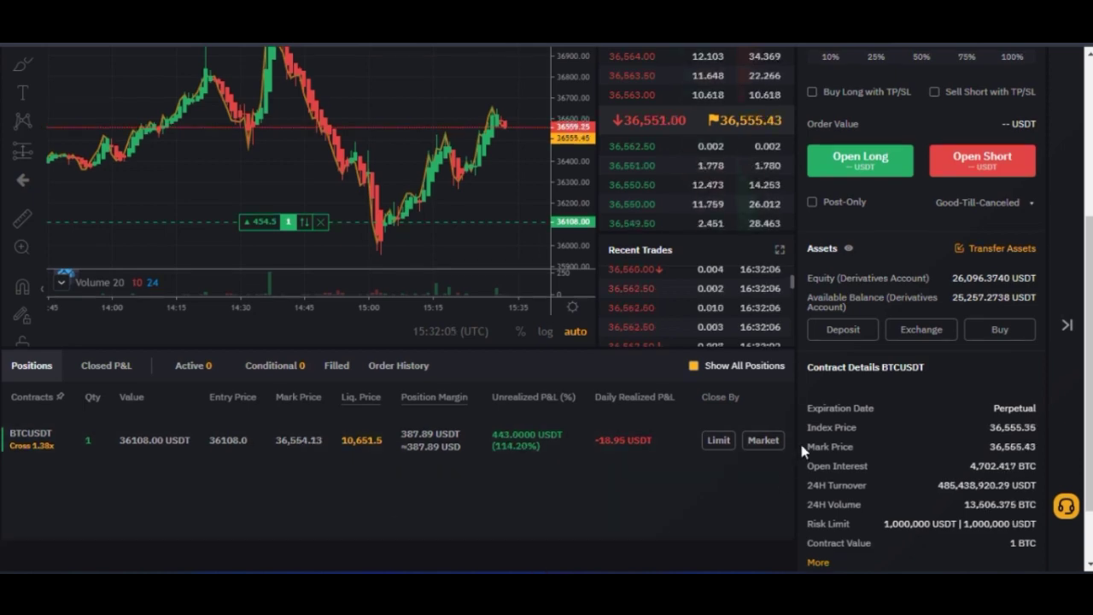
pyautogui.scroll(3, 446, 463)
pyautogui.scroll(-3, 809, 337)
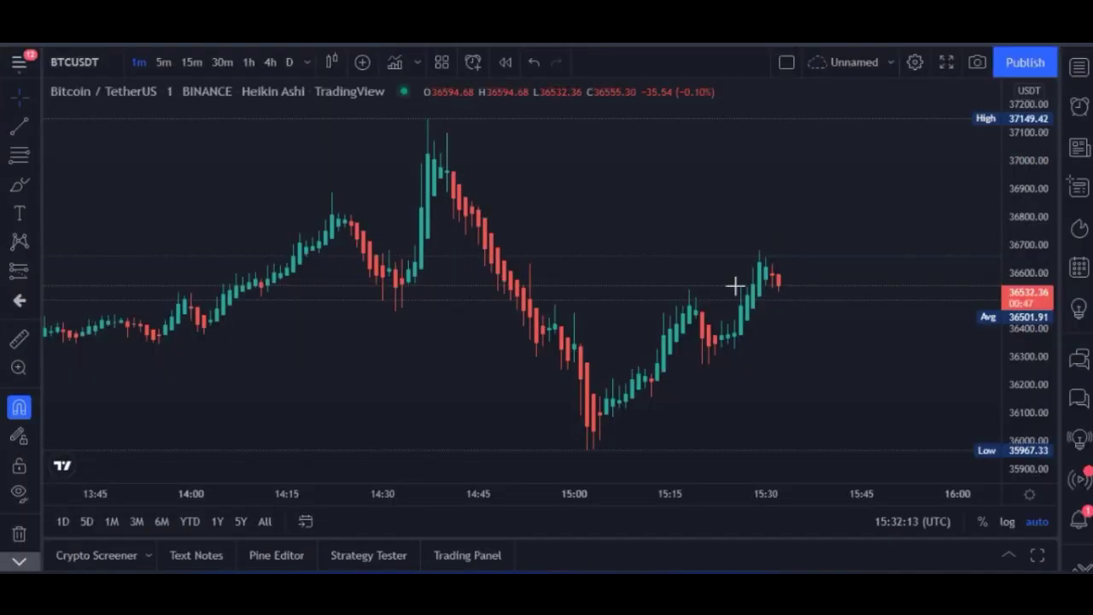
pyautogui.moveTo(483, 370); pyautogui.dragTo(378, 353)
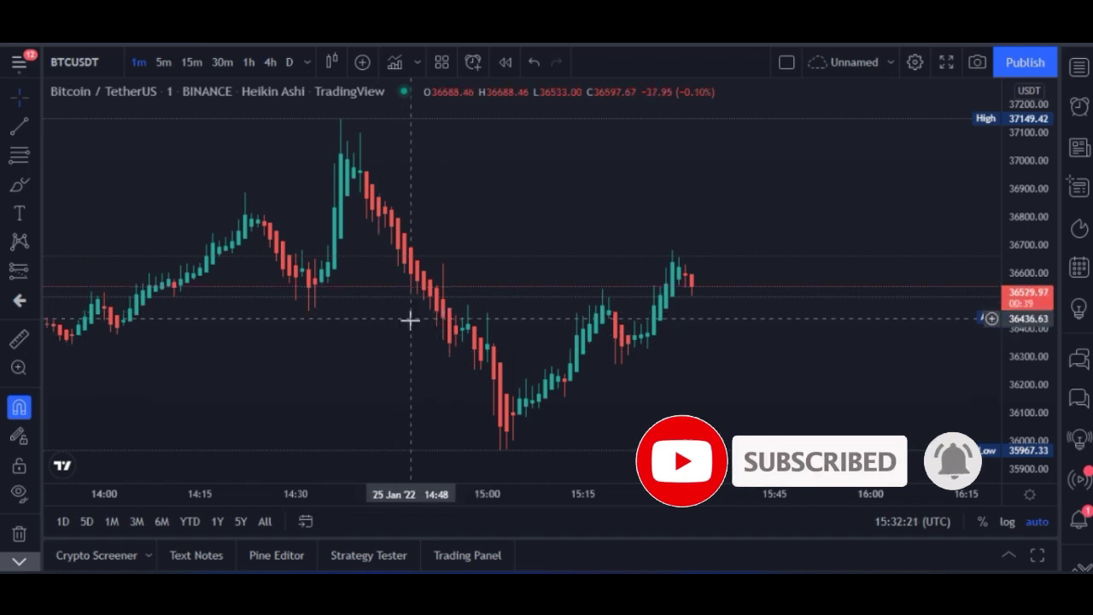
pyautogui.moveTo(327, 373); pyautogui.dragTo(444, 349)
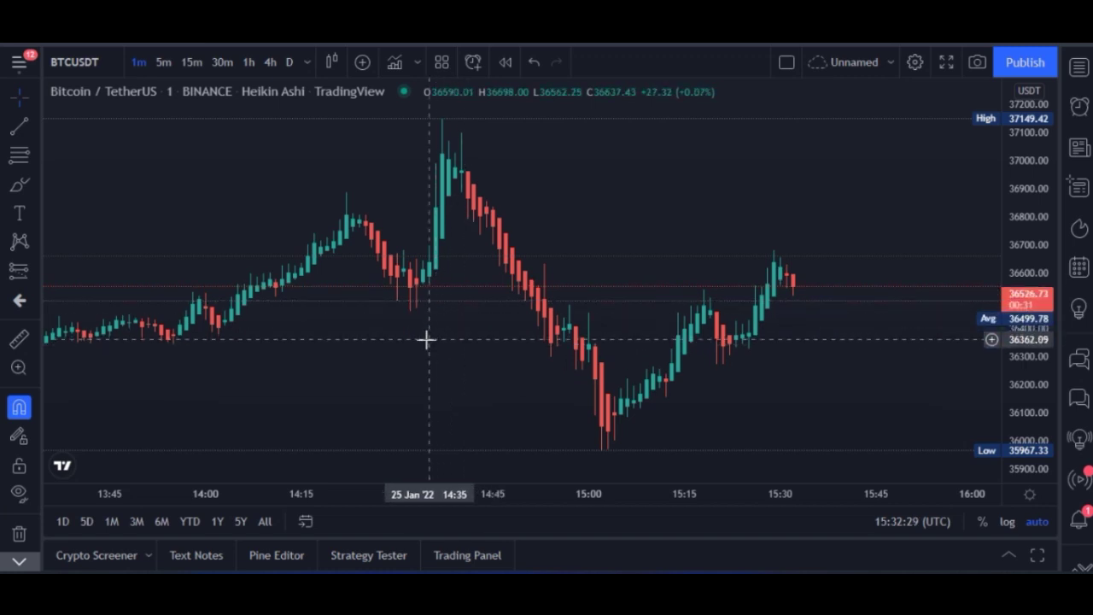
pyautogui.scroll(1, 419, 345)
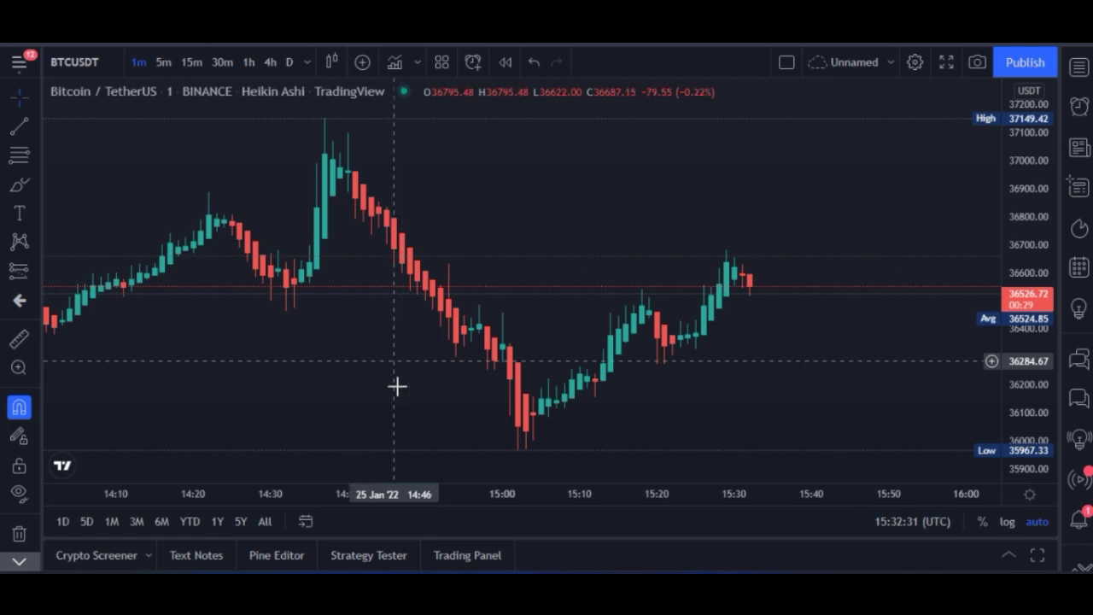
pyautogui.scroll(-1, 428, 383)
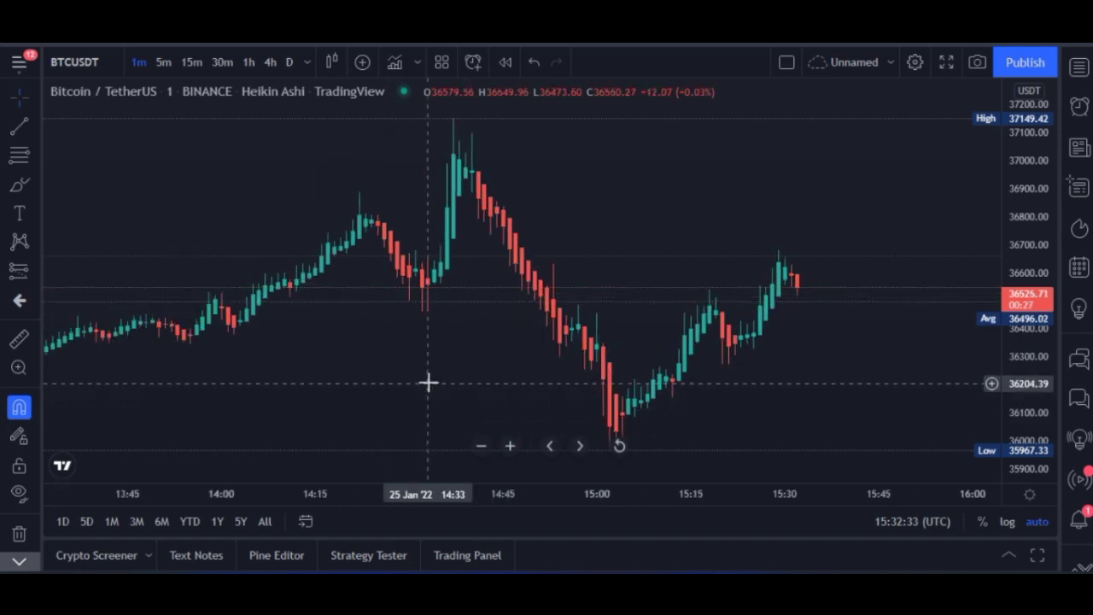
pyautogui.scroll(-1, 428, 383)
pyautogui.moveTo(463, 362); pyautogui.dragTo(319, 362)
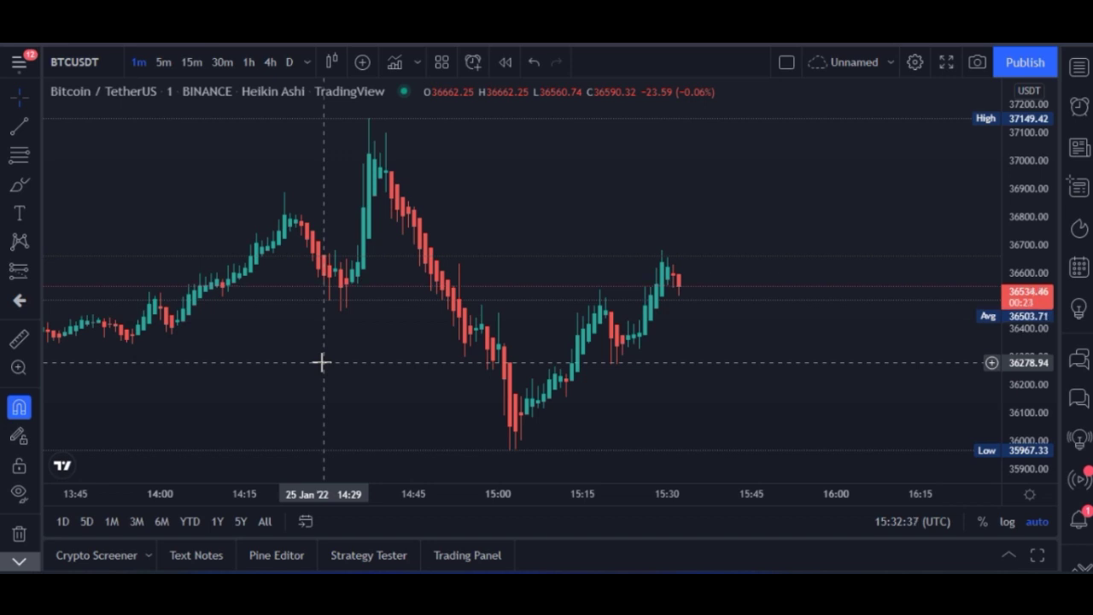
pyautogui.moveTo(391, 371); pyautogui.dragTo(463, 342)
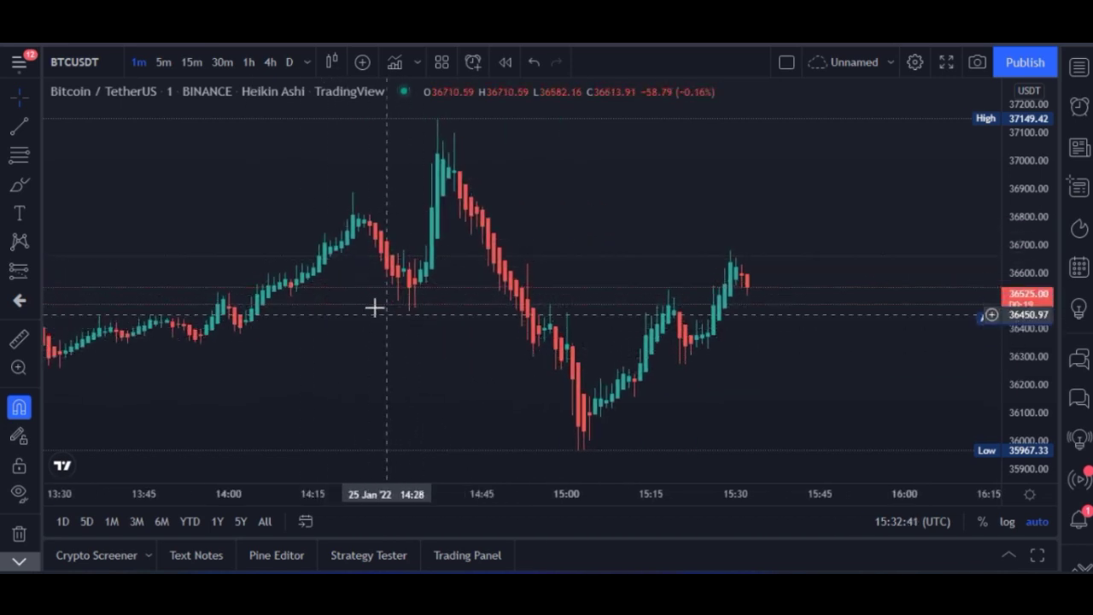
pyautogui.moveTo(312, 325); pyautogui.dragTo(405, 344)
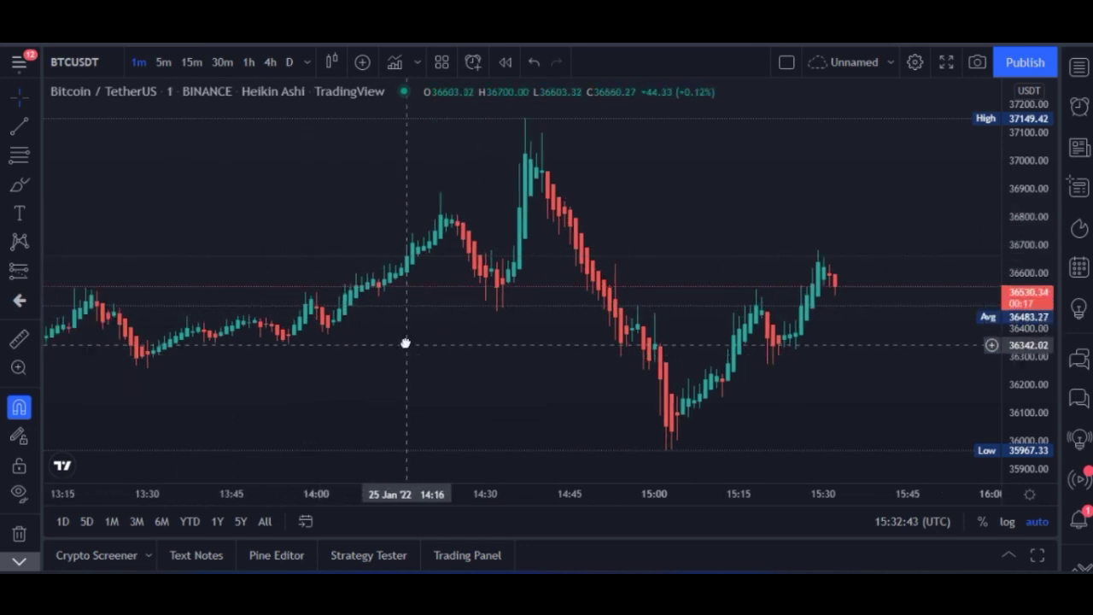
# - Find the Heikin Ashi RSI Oscillator by JayRogers with the search "rsi osc" and add it to the BTCUSDT chart
pyautogui.click(393, 65)
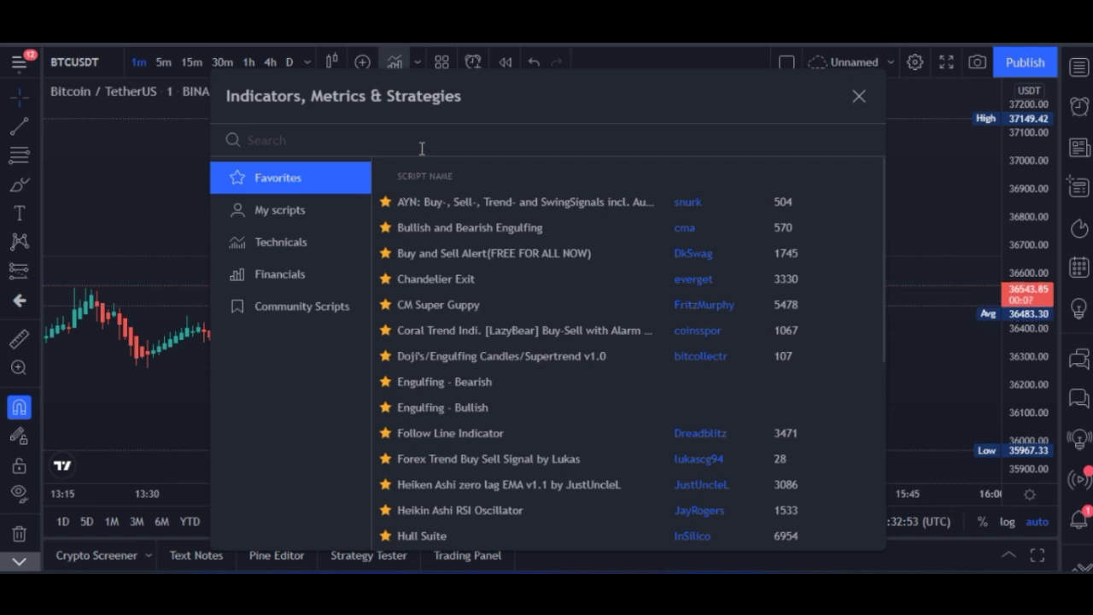
pyautogui.write('rsi')
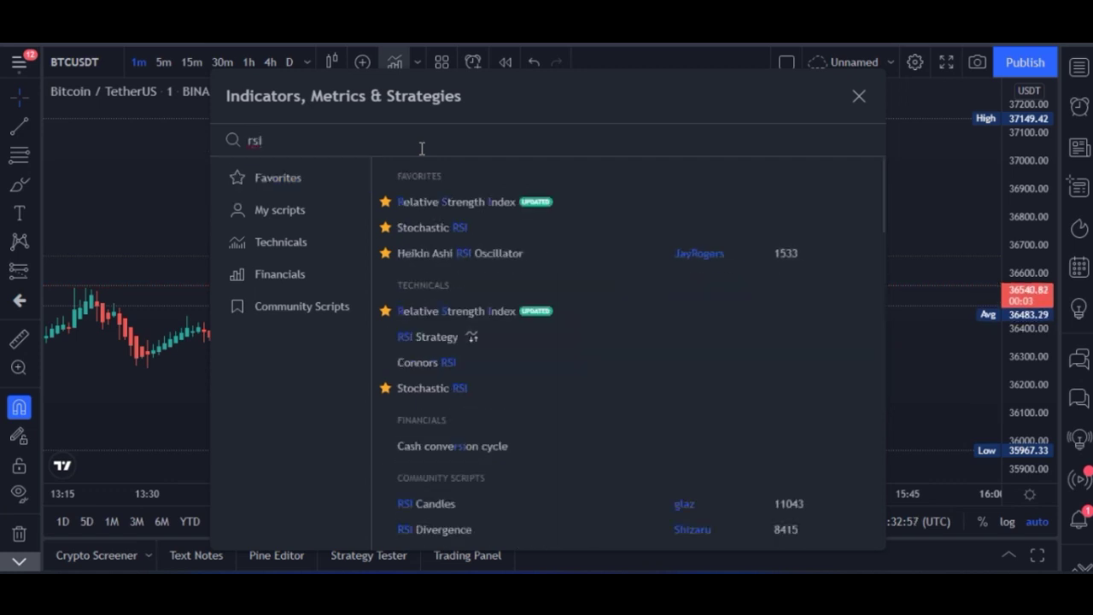
pyautogui.write('o')
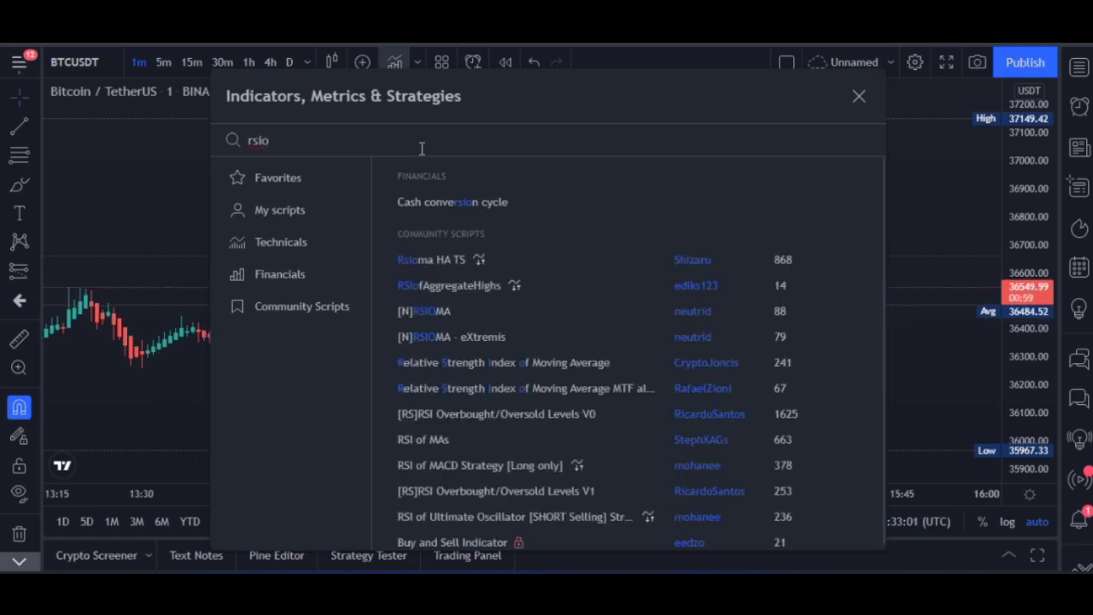
pyautogui.press('BackSpace')
pyautogui.write('o')
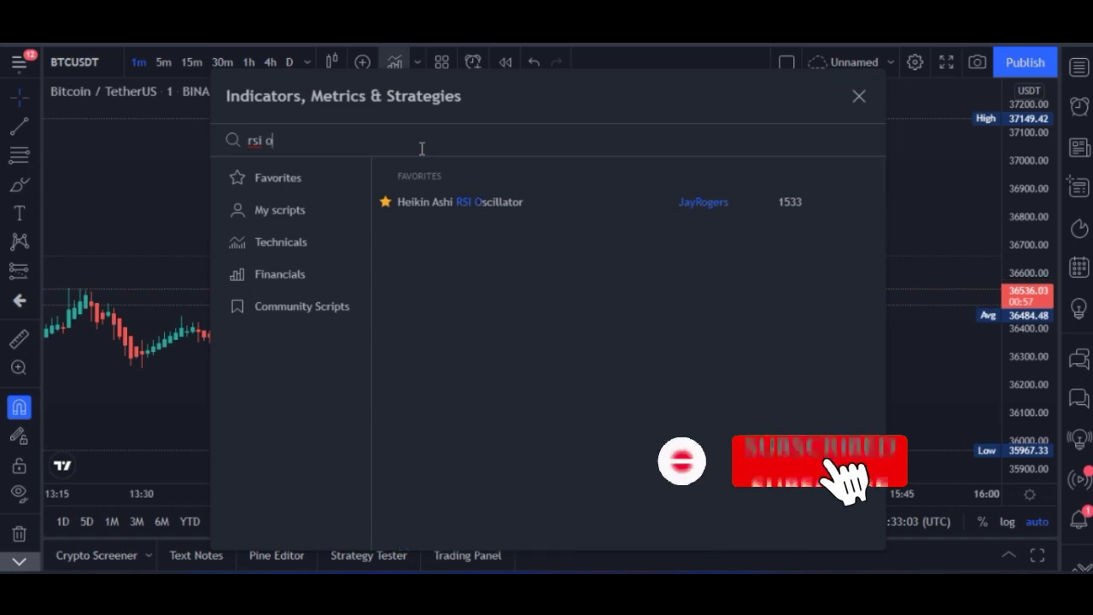
pyautogui.write('sc')
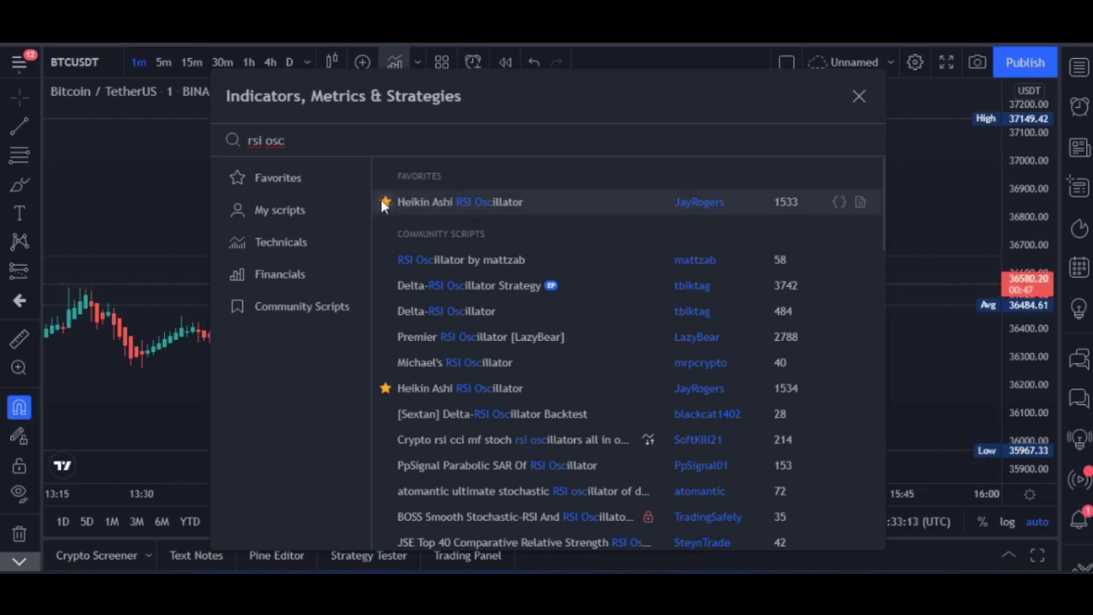
pyautogui.click(450, 207)
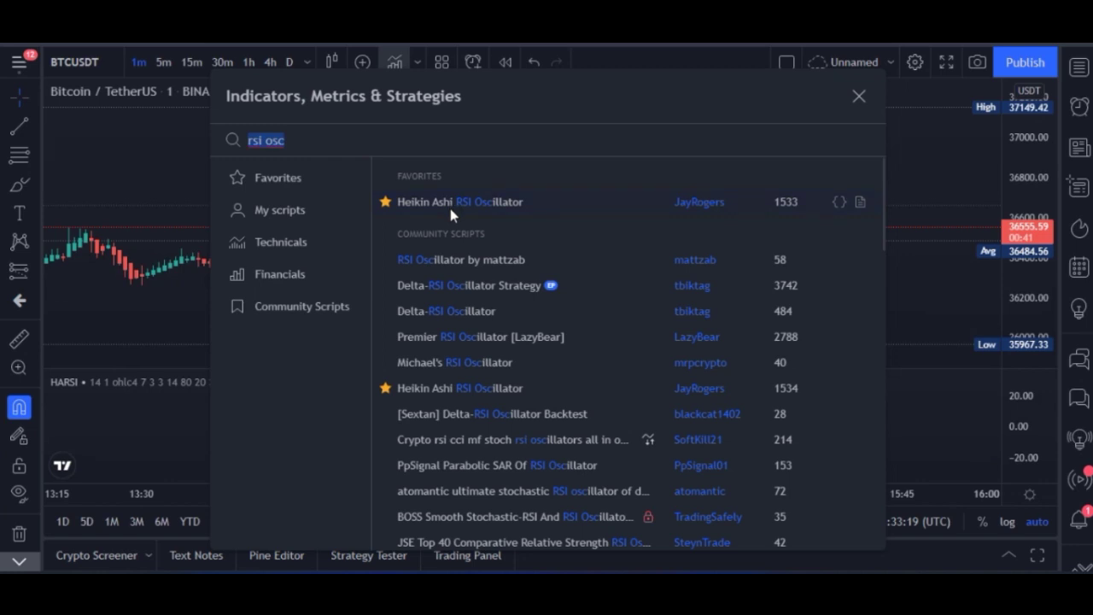
pyautogui.click(859, 99)
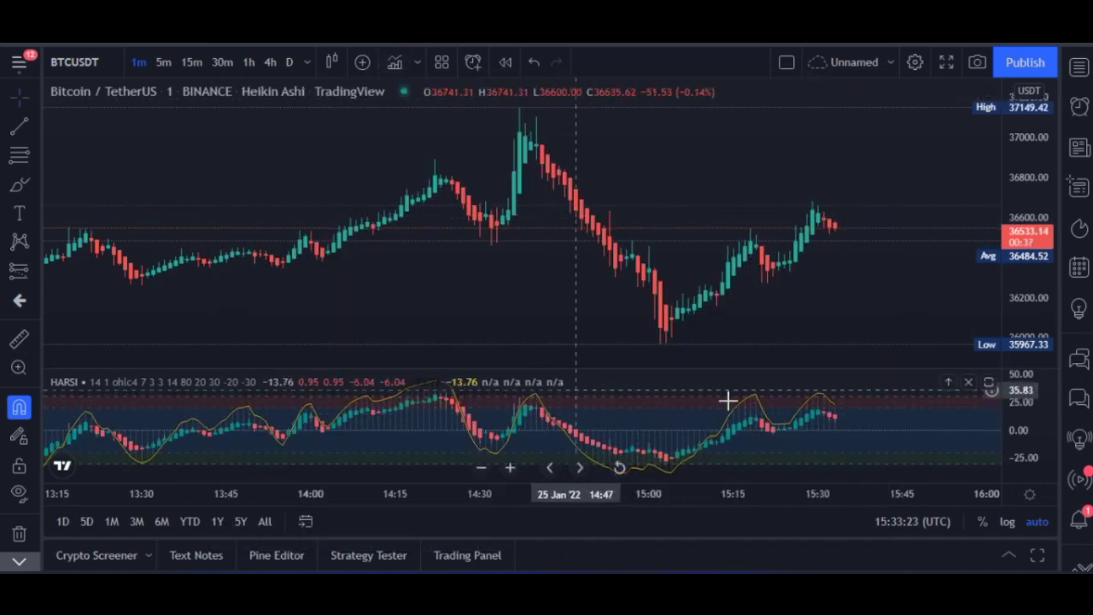
# - Maximize the HARSI oscillator pane so it fills the chart area
pyautogui.click(987, 382)
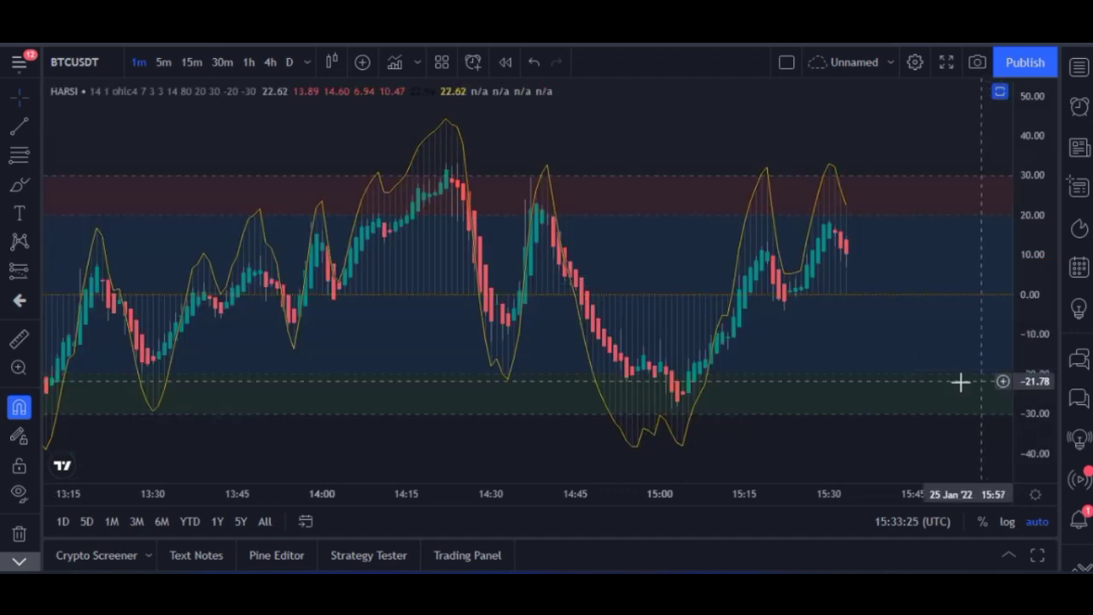
pyautogui.scroll(3, 376, 330)
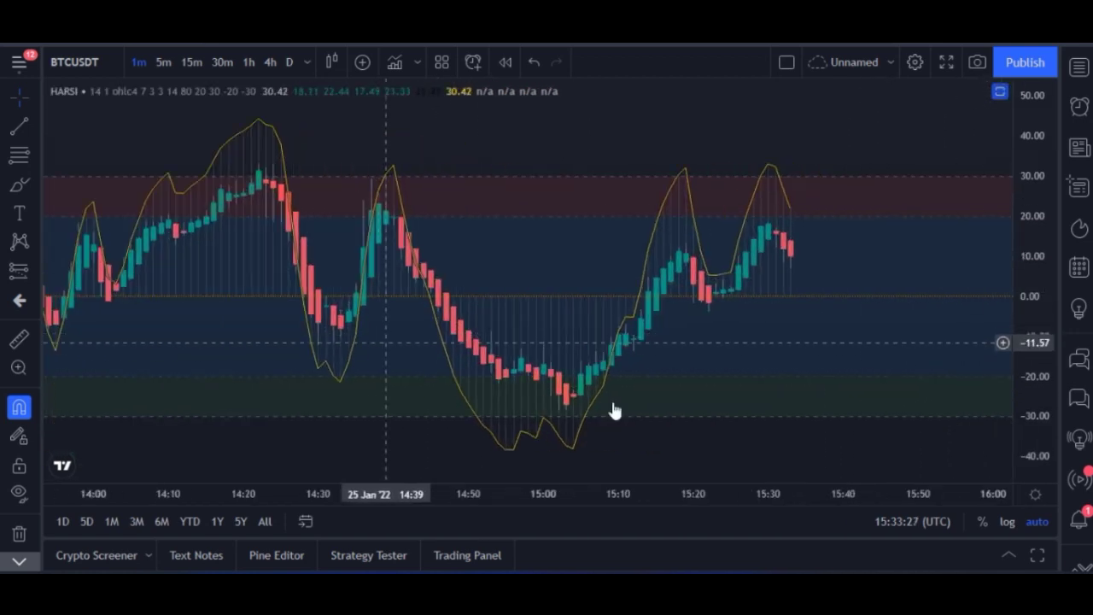
pyautogui.scroll(-2, 196, 226)
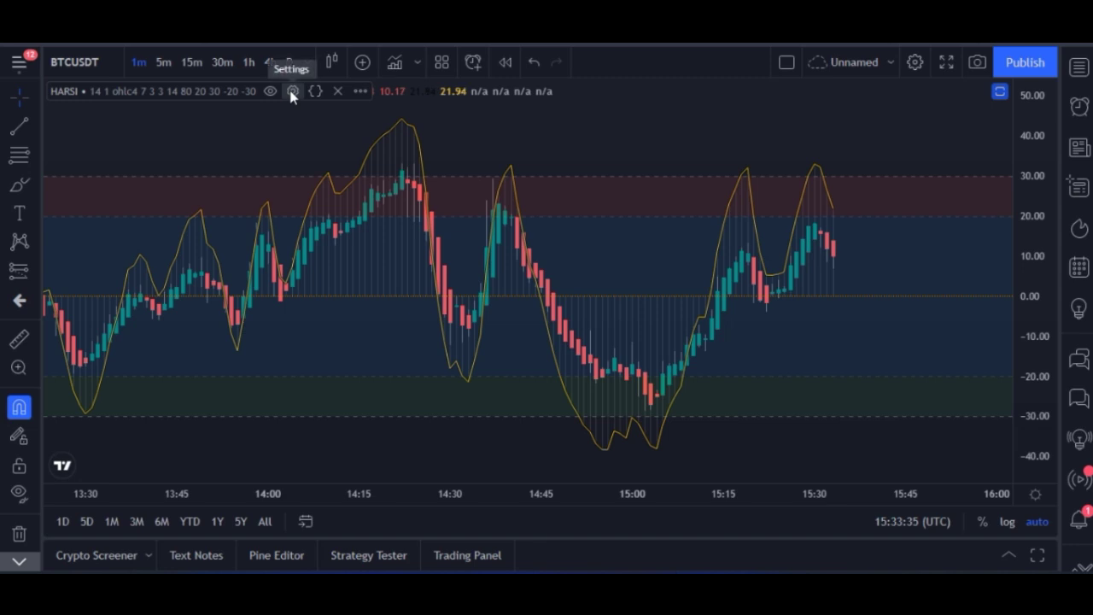
# - Set the HARSI candles' open smoothing to 7, turn off the RSI histogram, and apply the settings
pyautogui.click(292, 91)
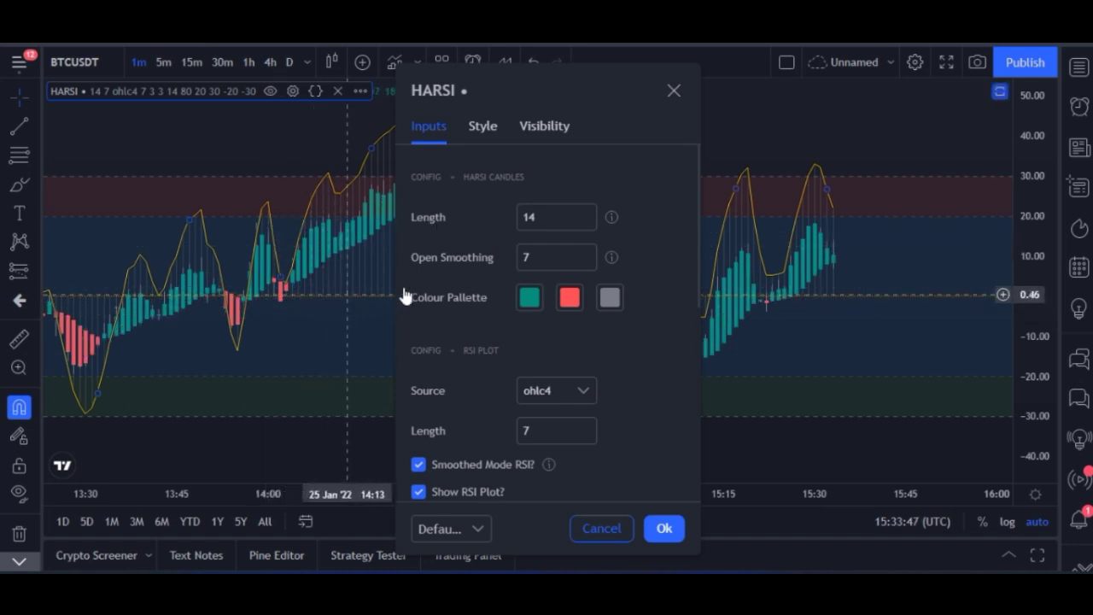
pyautogui.click(483, 127)
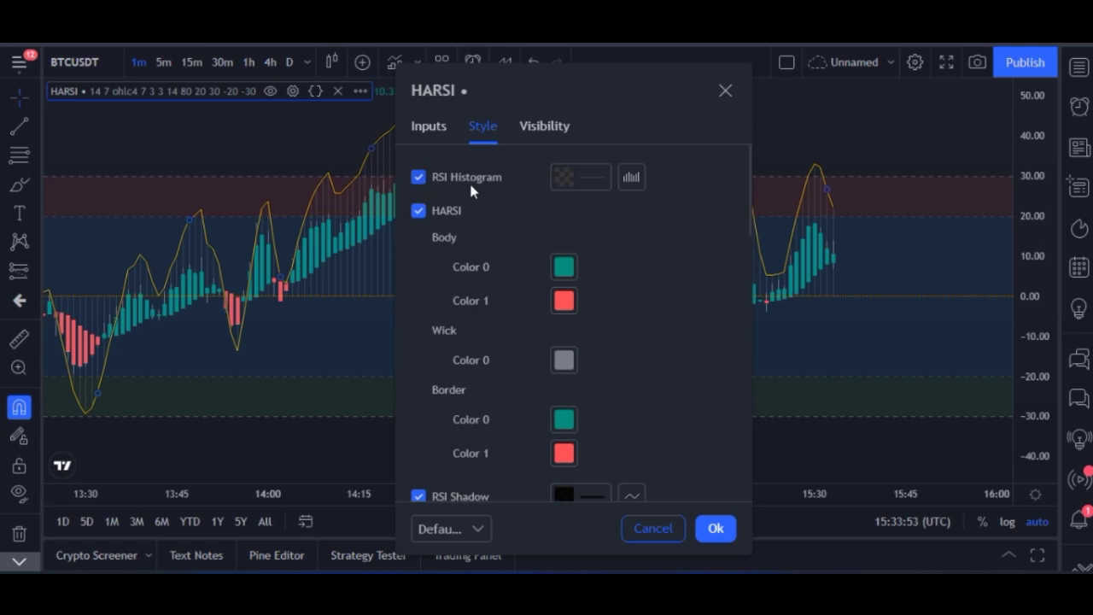
pyautogui.click(419, 179)
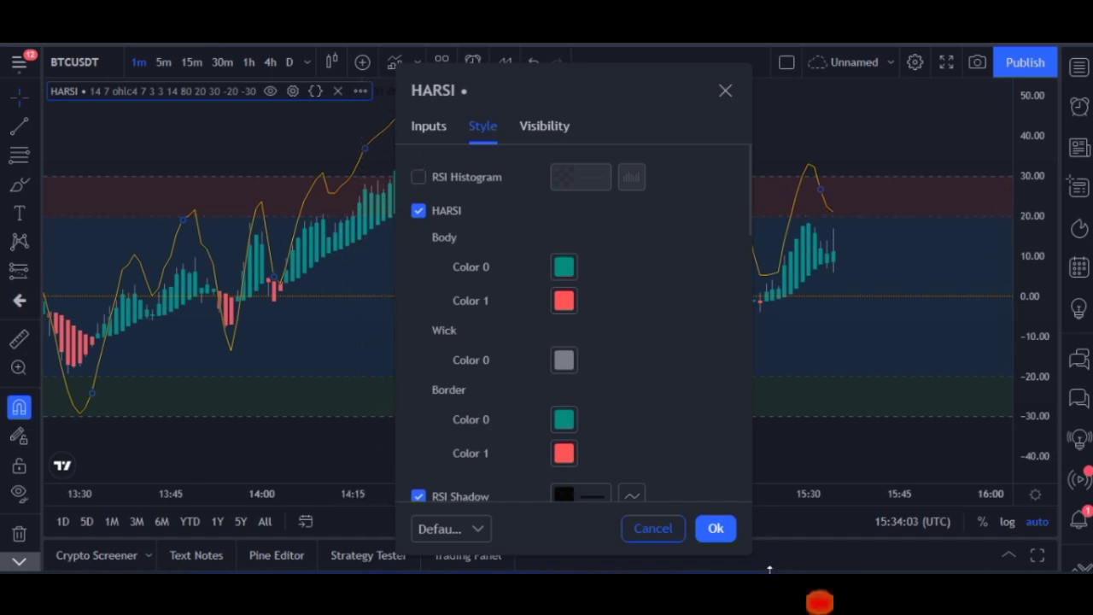
pyautogui.click(713, 528)
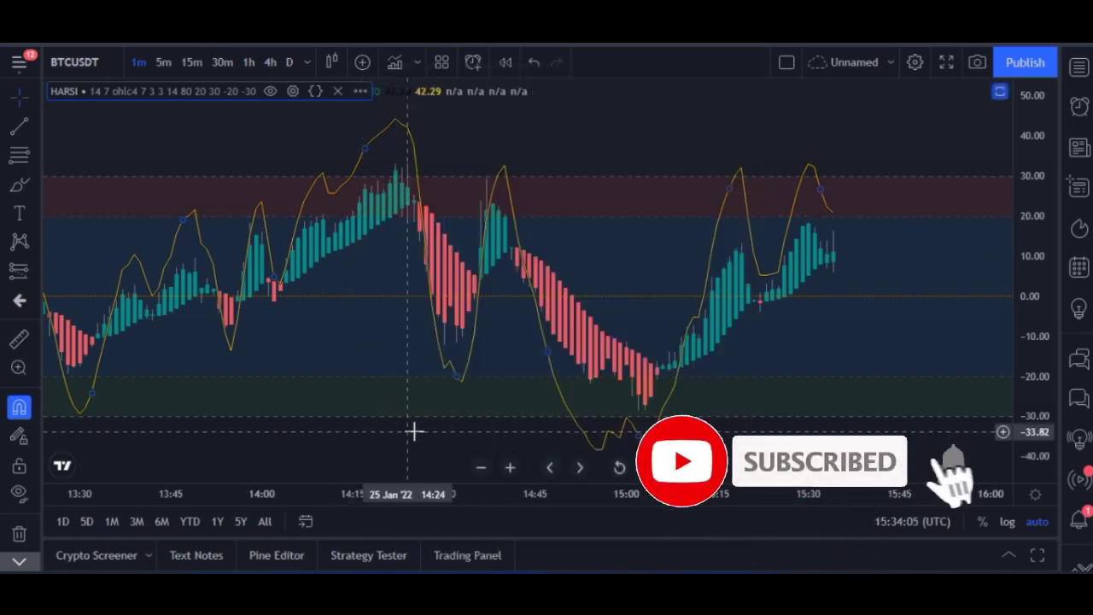
# - Examine the earlier HARSI history for candle colour changes and RSI line swings around the overbought and oversold zones
pyautogui.moveTo(353, 334); pyautogui.dragTo(761, 356)
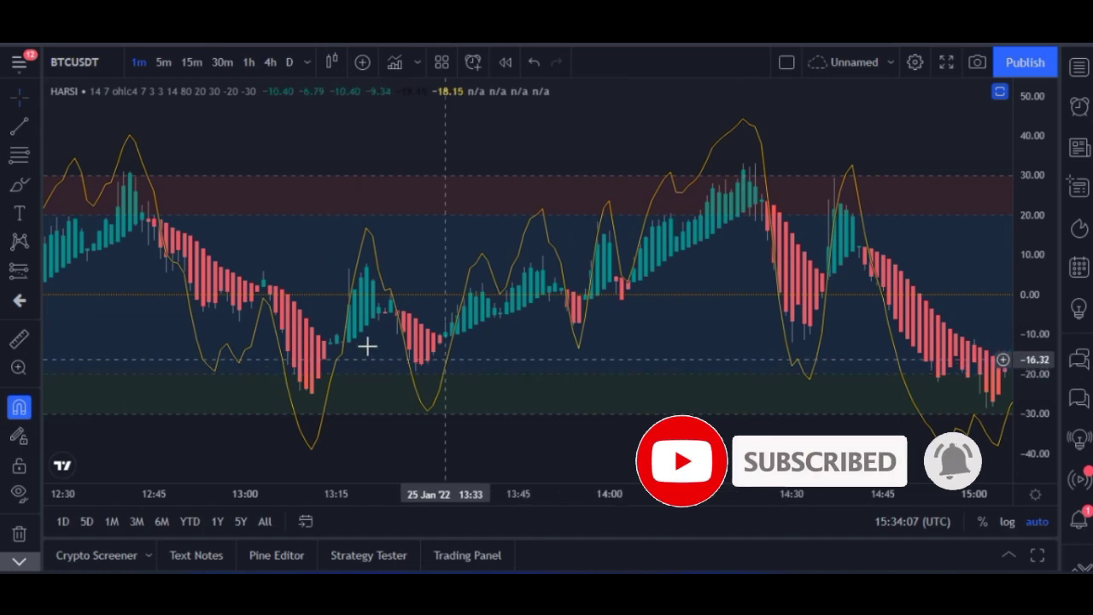
pyautogui.moveTo(371, 347); pyautogui.dragTo(701, 378)
pyautogui.moveTo(571, 359); pyautogui.dragTo(729, 361)
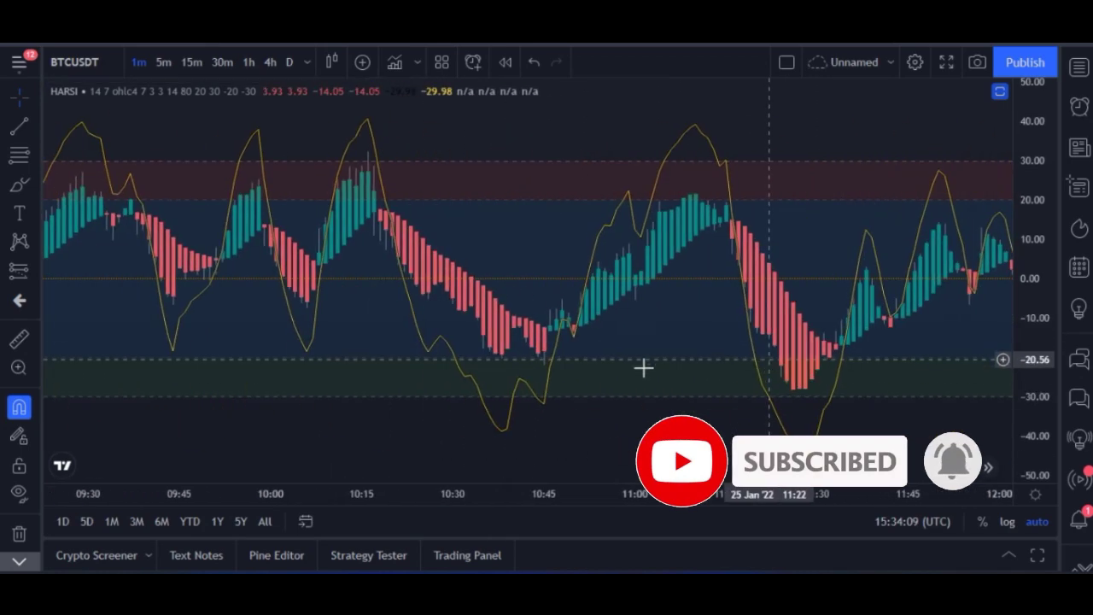
pyautogui.moveTo(641, 356); pyautogui.dragTo(603, 379)
pyautogui.moveTo(196, 337); pyautogui.dragTo(541, 334)
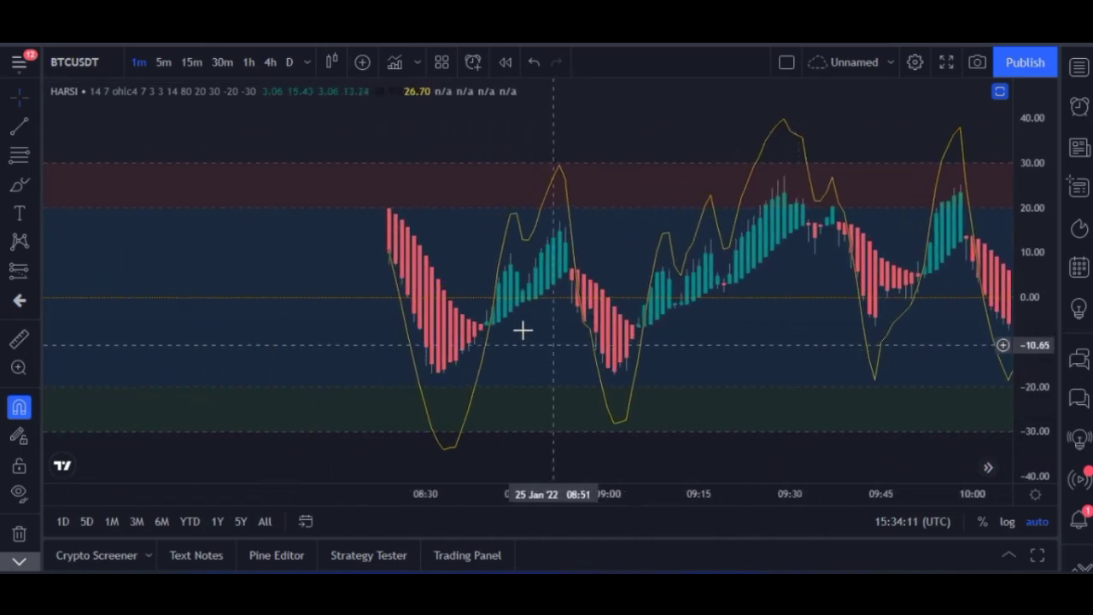
pyautogui.moveTo(468, 312); pyautogui.dragTo(675, 311)
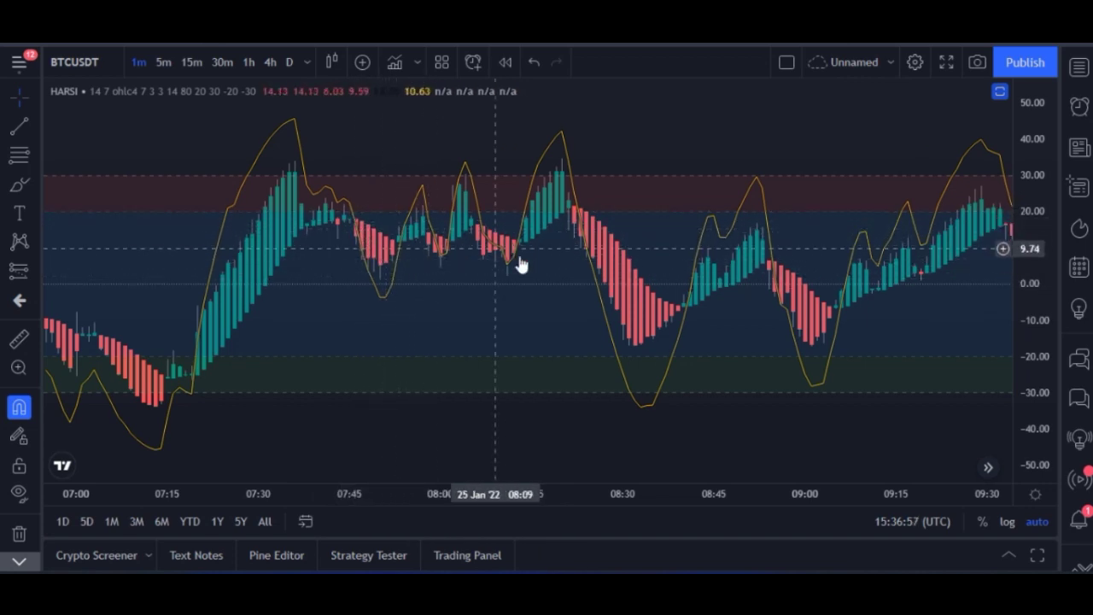
pyautogui.moveTo(273, 293); pyautogui.dragTo(417, 288)
pyautogui.moveTo(254, 288); pyautogui.dragTo(408, 276)
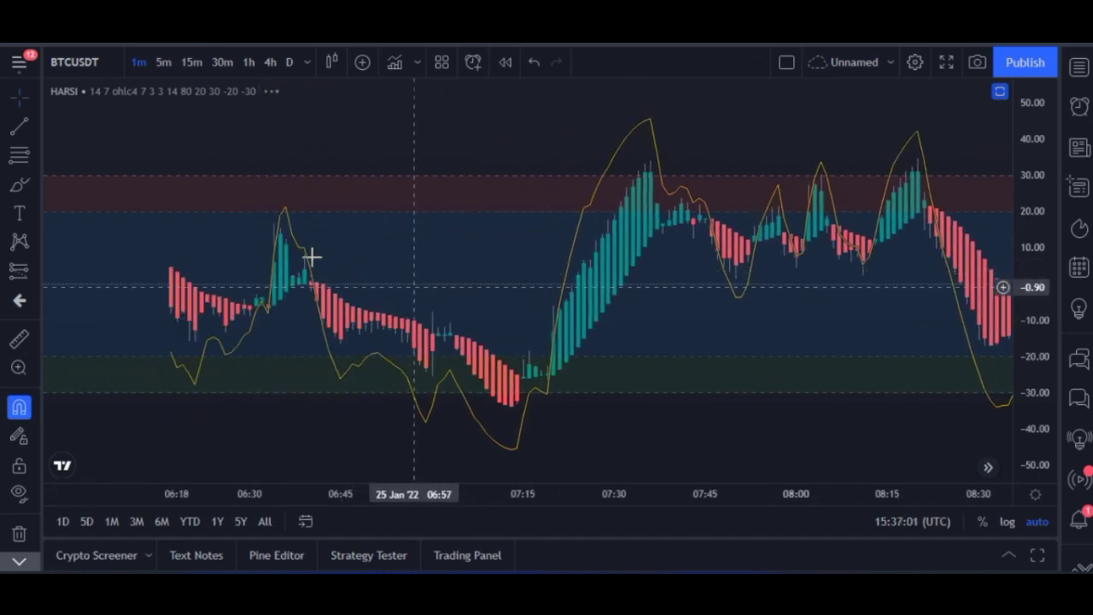
pyautogui.moveTo(311, 256); pyautogui.dragTo(384, 264)
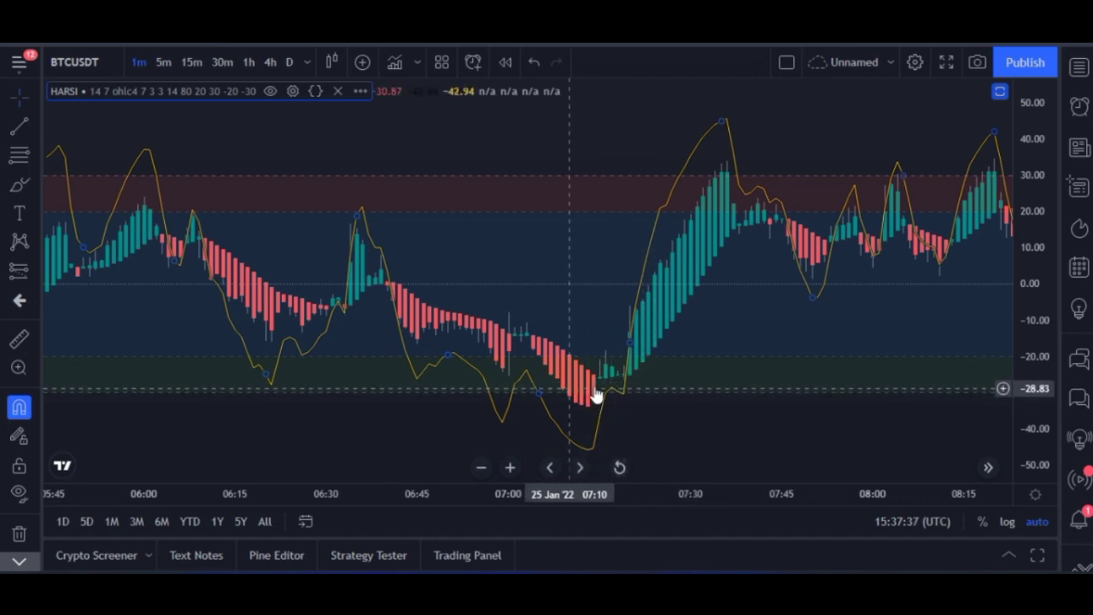
pyautogui.moveTo(609, 384); pyautogui.dragTo(427, 361)
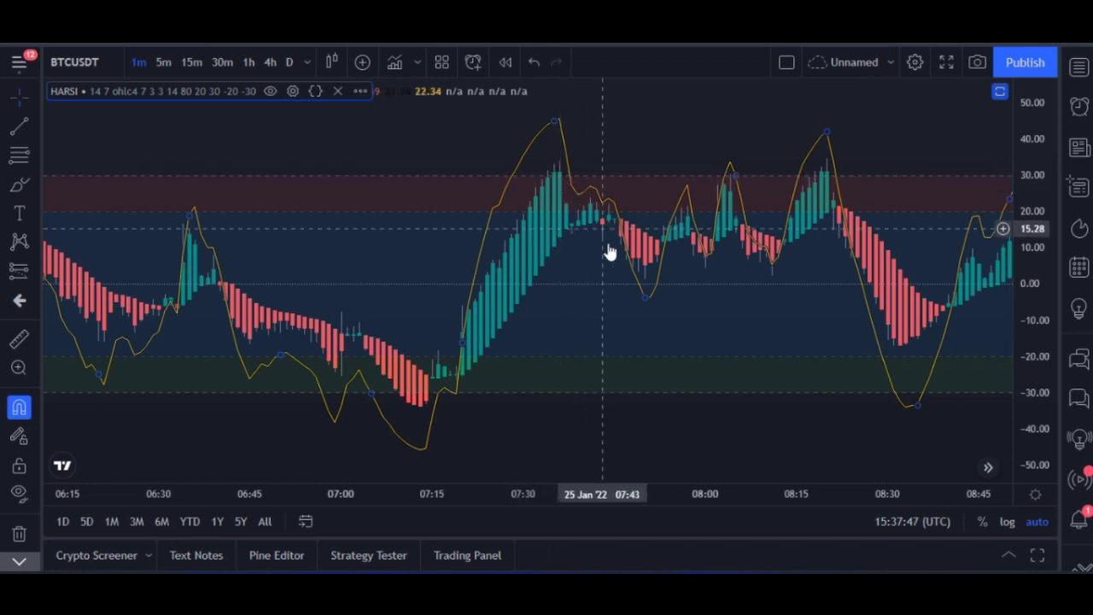
# - Restore the maximized HARSI pane to its normal size beneath the BTCUSDT price chart
pyautogui.moveTo(555, 265); pyautogui.dragTo(415, 266)
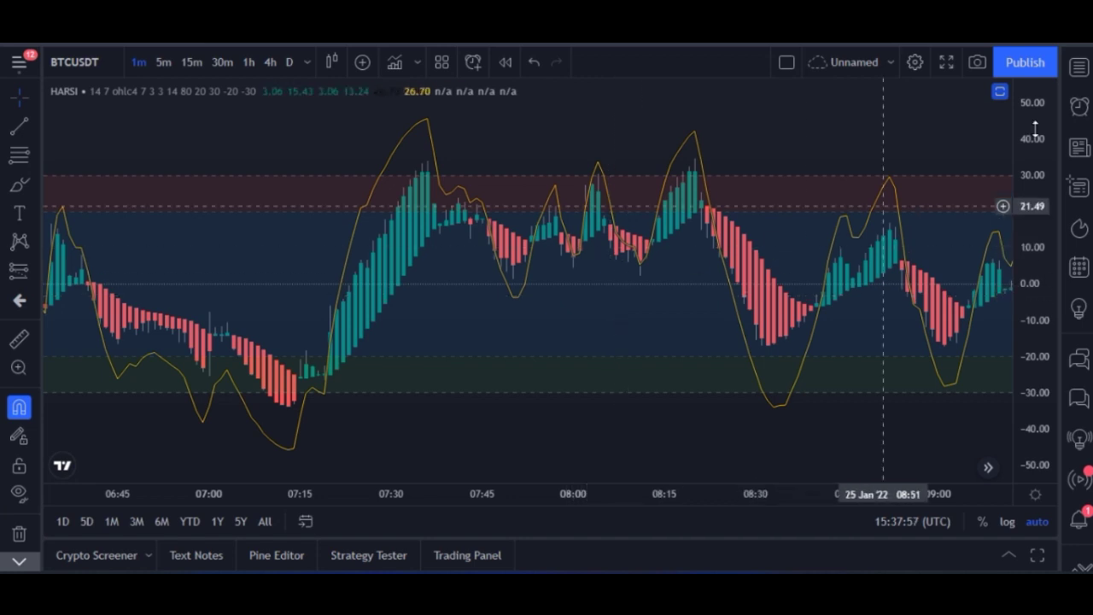
pyautogui.click(998, 93)
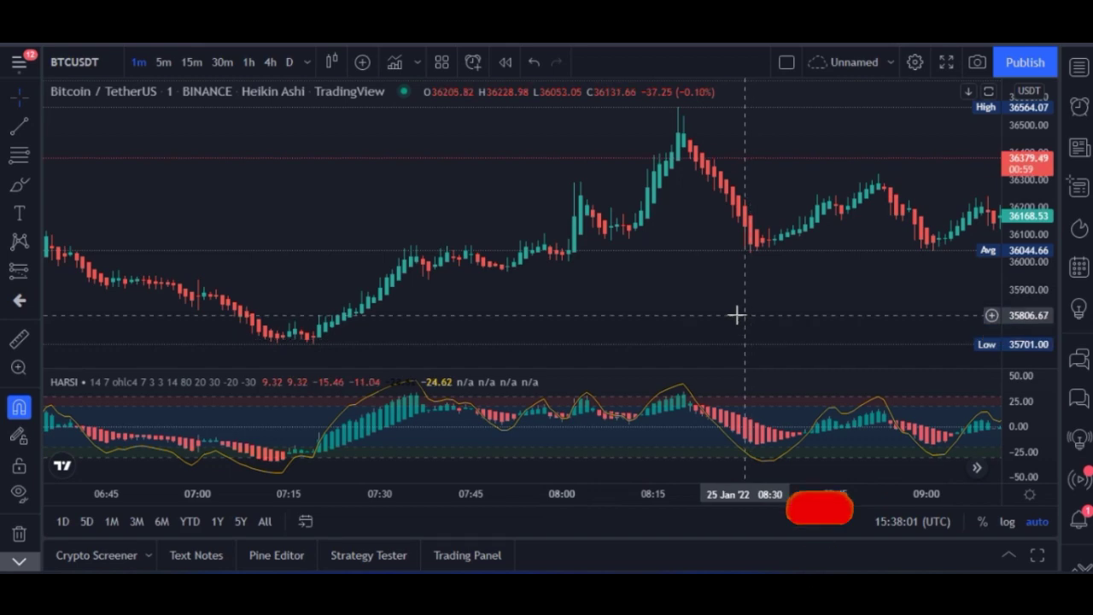
# - Compare the price candles with the HARSI candles and RSI line around the 08:20 price peak
pyautogui.moveTo(742, 316); pyautogui.dragTo(421, 314)
pyautogui.moveTo(751, 312); pyautogui.dragTo(396, 305)
pyautogui.moveTo(714, 327); pyautogui.dragTo(825, 251)
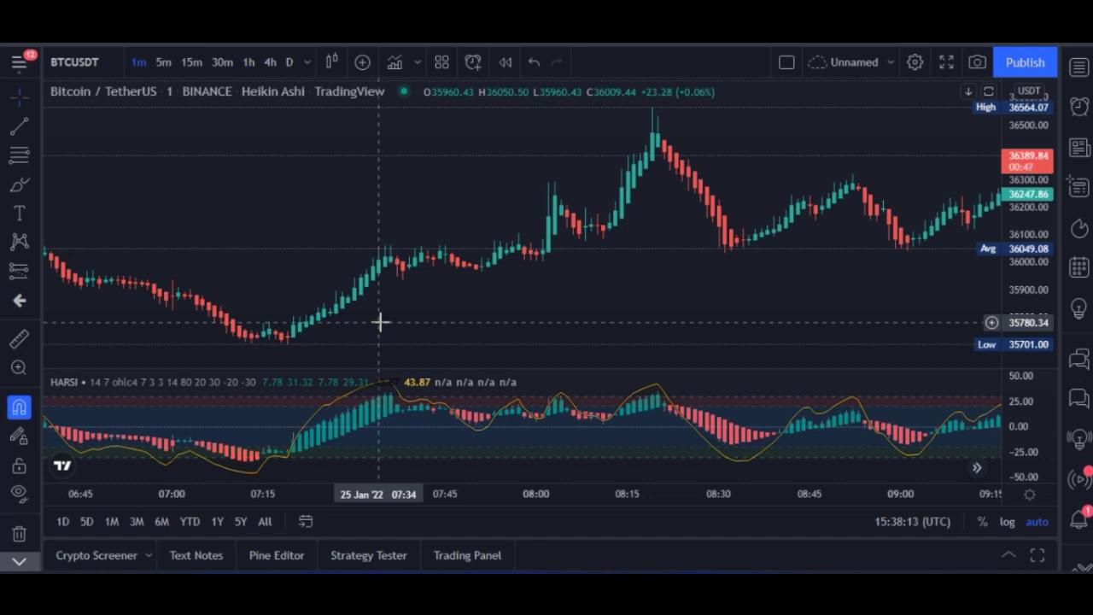
pyautogui.scroll(2, 492, 301)
pyautogui.scroll(-3, 469, 297)
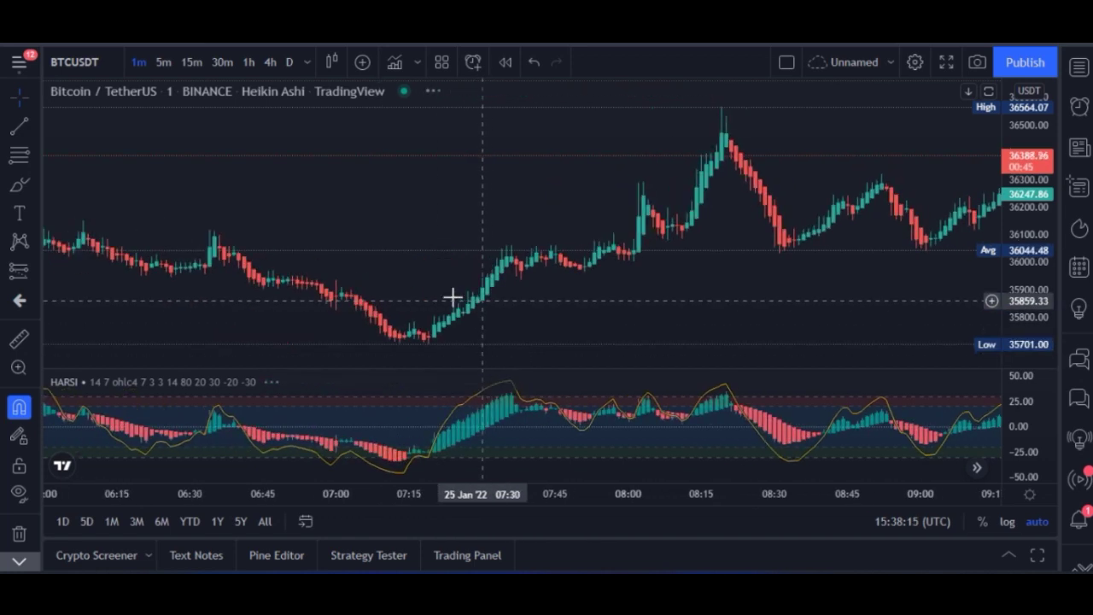
pyautogui.scroll(3, 456, 323)
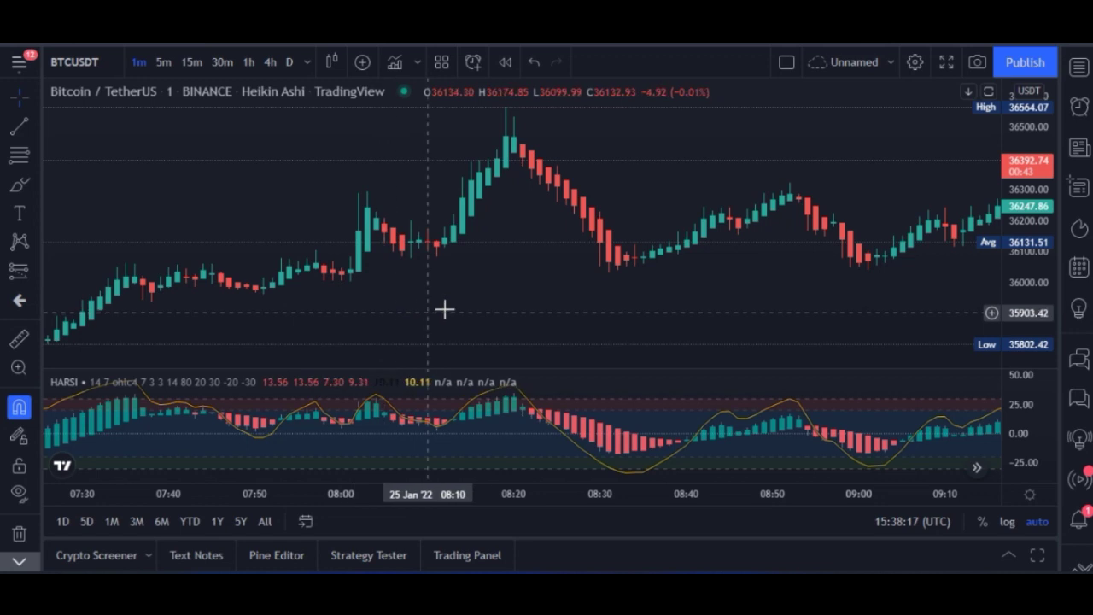
pyautogui.moveTo(408, 295); pyautogui.dragTo(288, 274)
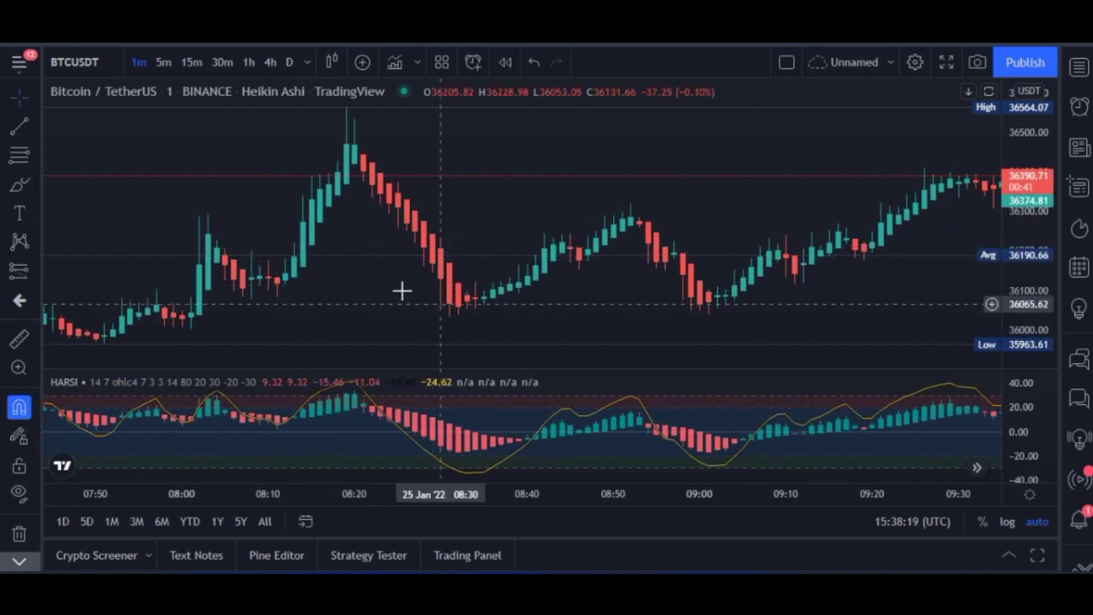
pyautogui.moveTo(398, 290); pyautogui.dragTo(365, 315)
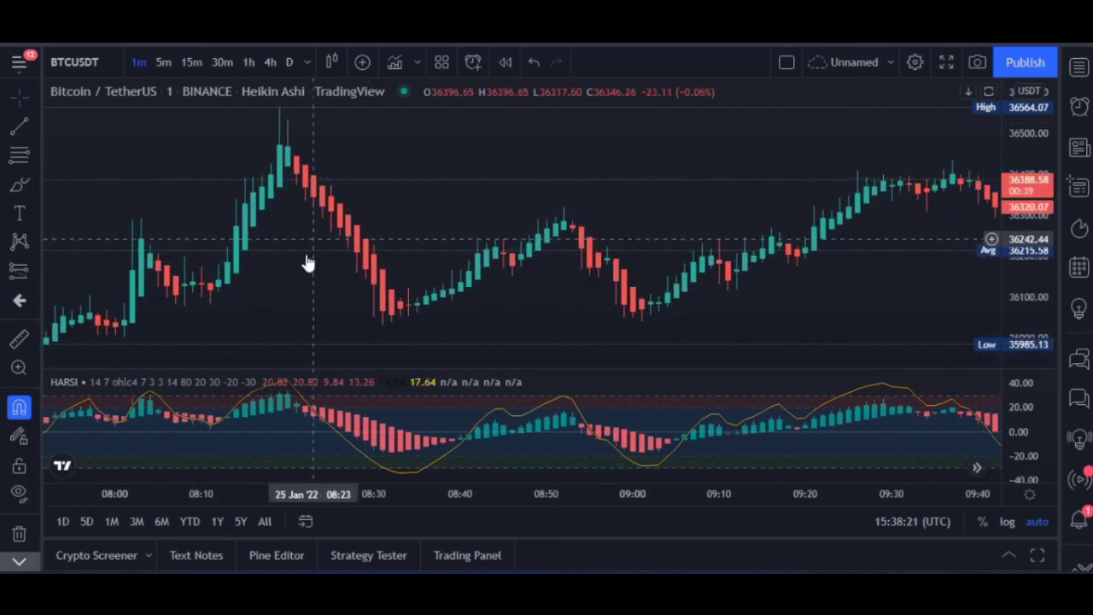
pyautogui.moveTo(307, 261); pyautogui.dragTo(466, 220)
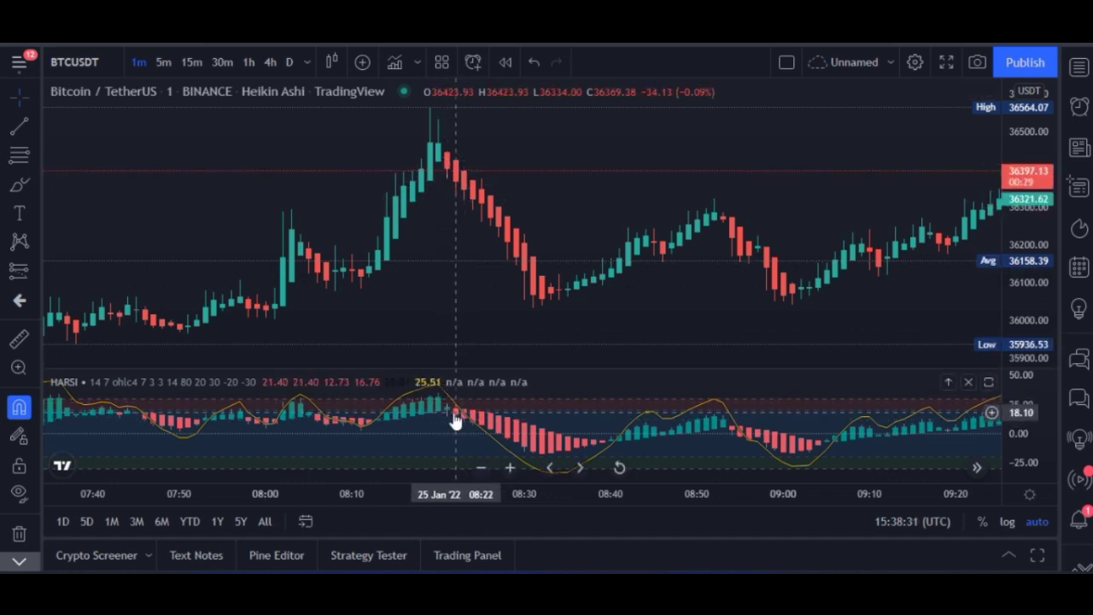
# - Examine HARSI colour changes and RSI line swings against price from the 08:20 peak forward to the latest candles near 15:40
pyautogui.moveTo(555, 446); pyautogui.dragTo(407, 418)
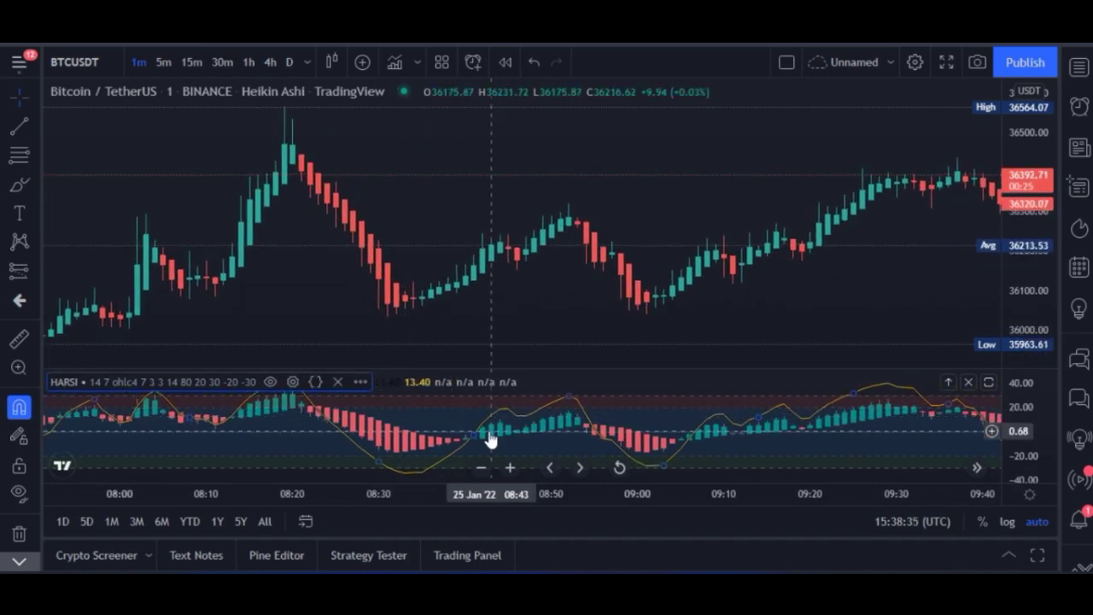
pyautogui.moveTo(491, 440); pyautogui.dragTo(398, 415)
pyautogui.moveTo(504, 439); pyautogui.dragTo(339, 439)
pyautogui.moveTo(546, 426); pyautogui.dragTo(327, 440)
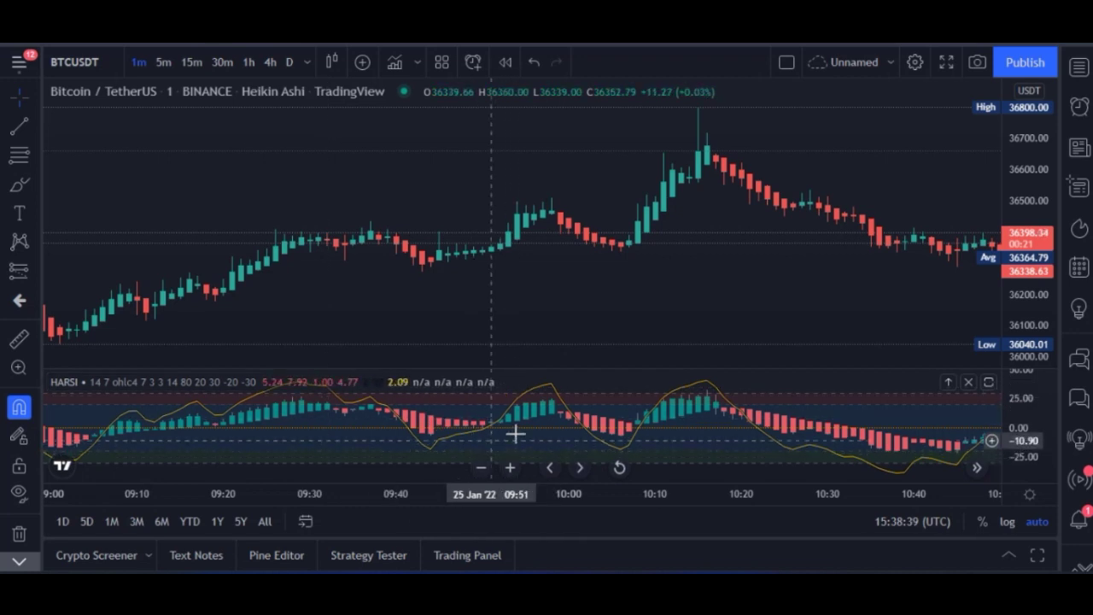
pyautogui.moveTo(598, 410); pyautogui.dragTo(418, 410)
pyautogui.moveTo(529, 401); pyautogui.dragTo(352, 410)
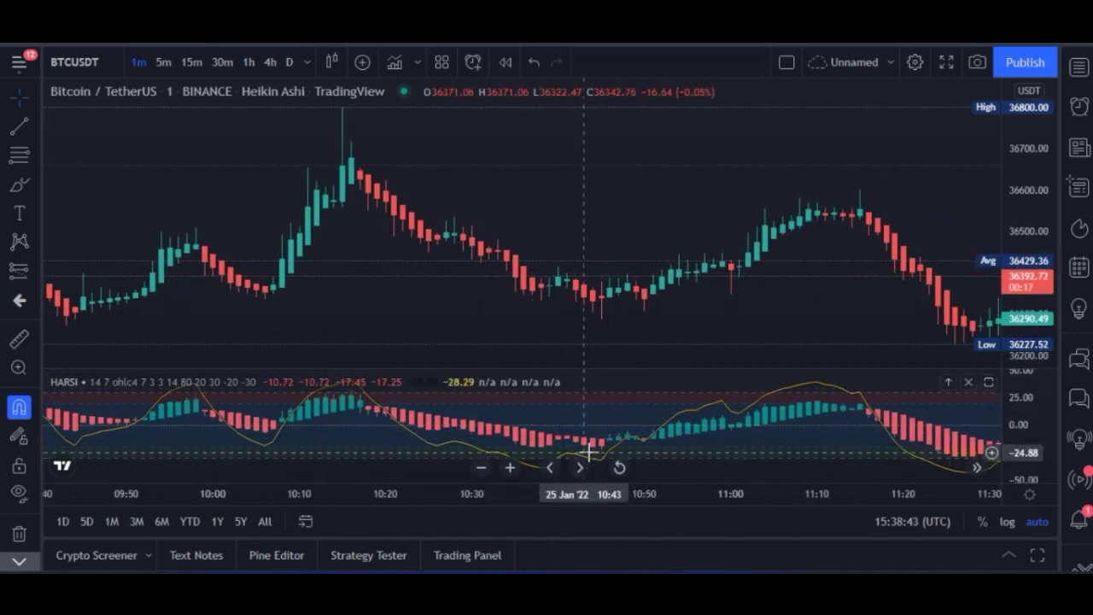
pyautogui.moveTo(609, 452); pyautogui.dragTo(481, 419)
pyautogui.moveTo(578, 427); pyautogui.dragTo(473, 419)
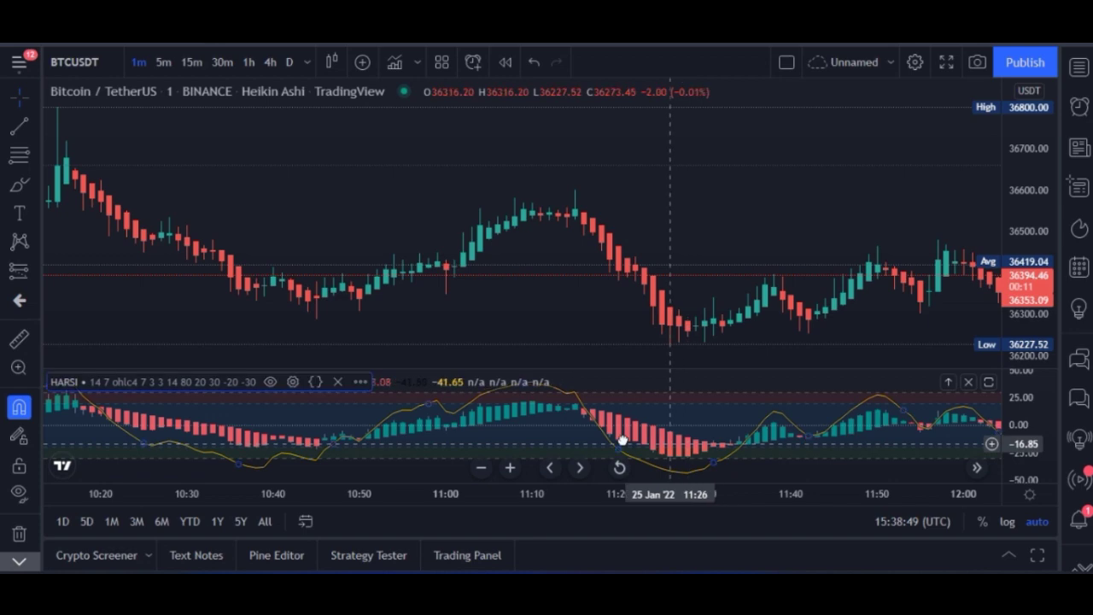
pyautogui.moveTo(623, 440); pyautogui.dragTo(609, 457)
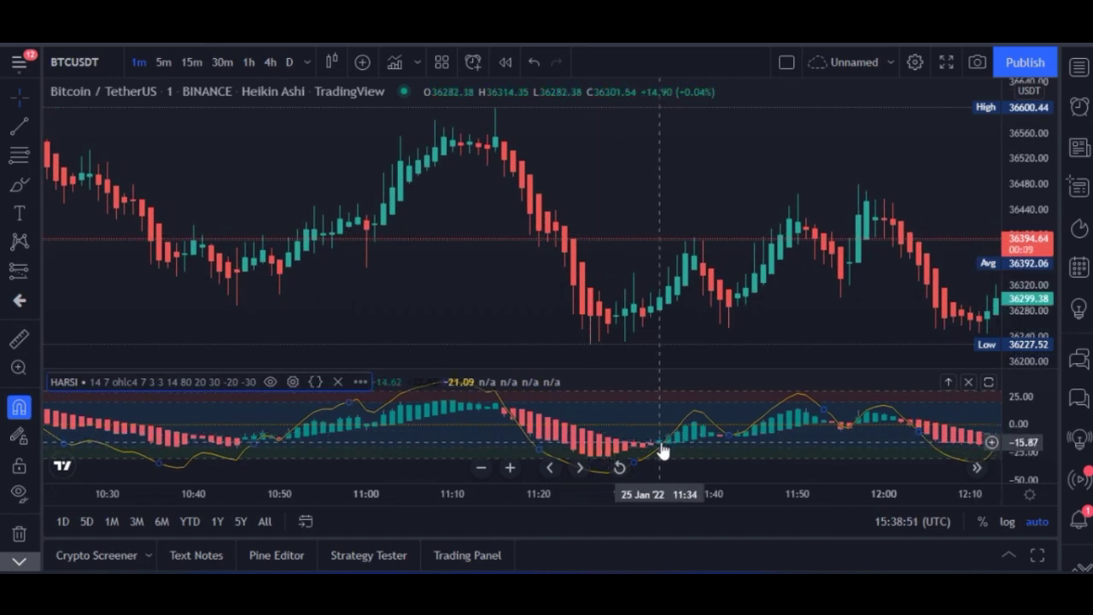
pyautogui.moveTo(734, 439); pyautogui.dragTo(548, 410)
pyautogui.moveTo(790, 412); pyautogui.dragTo(568, 413)
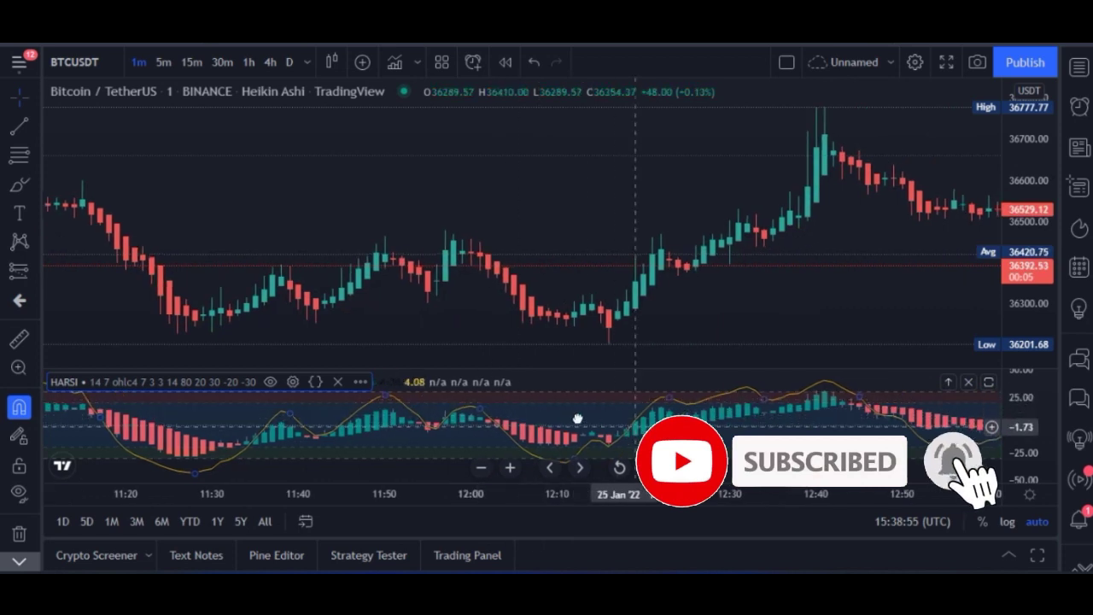
pyautogui.hscroll(5, 547, 419)
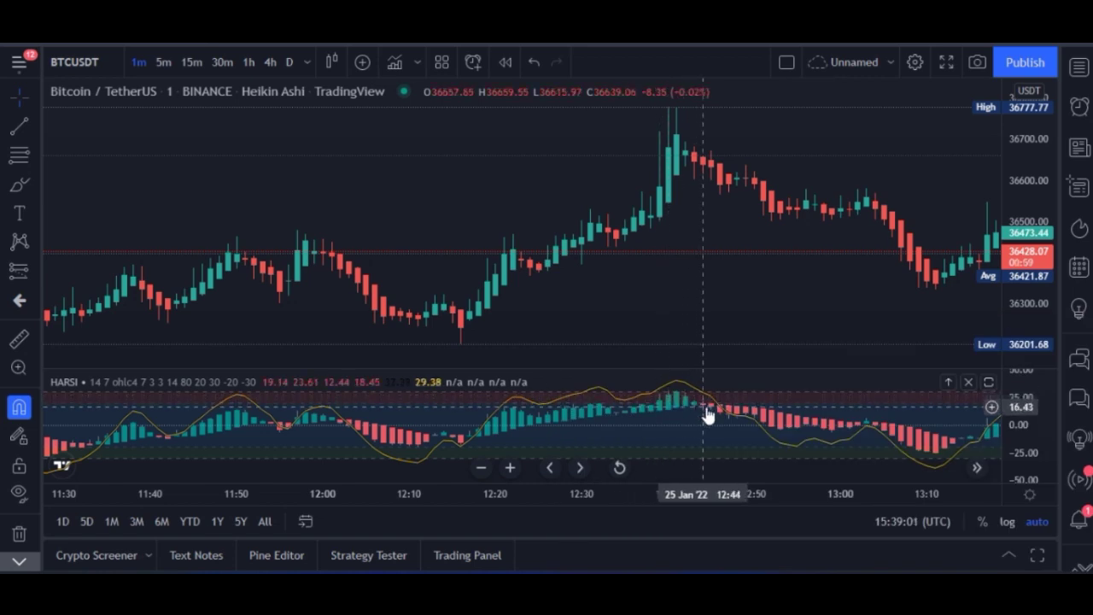
pyautogui.hscroll(6, 649, 410)
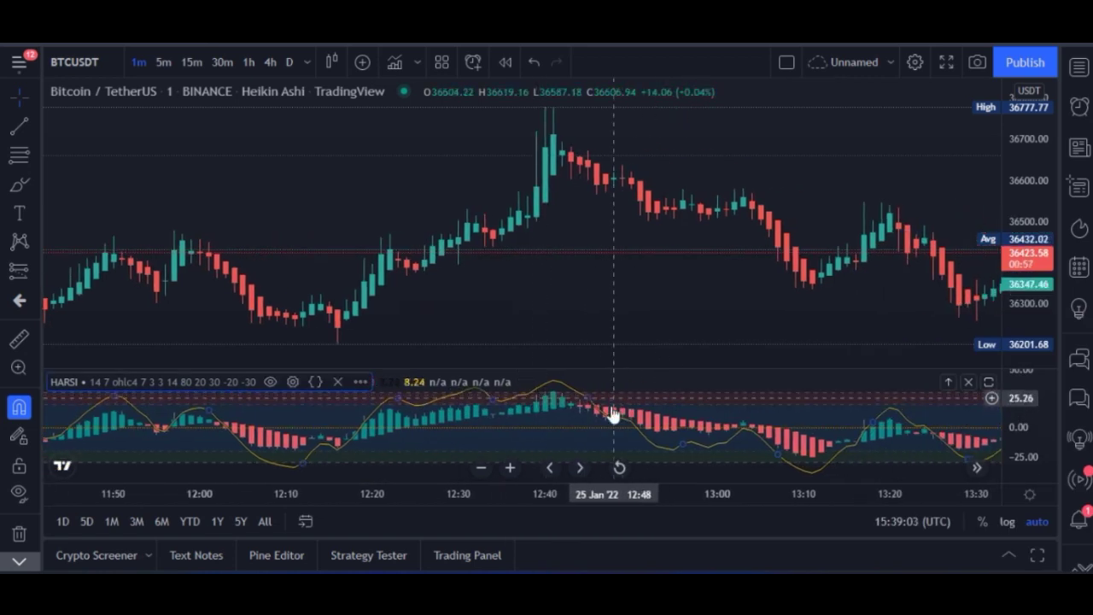
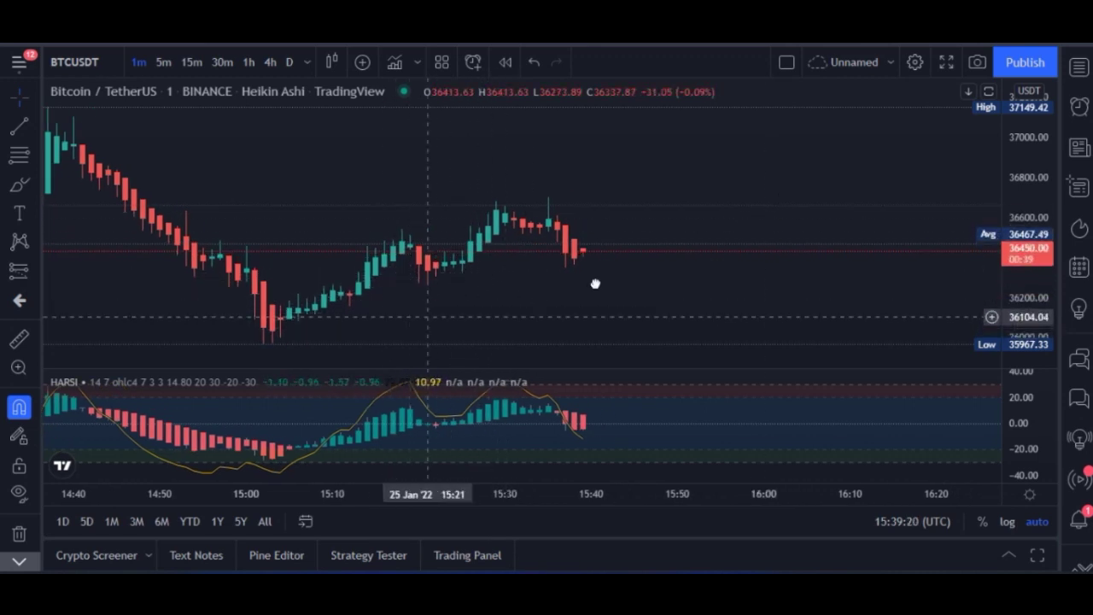
pyautogui.moveTo(450, 282); pyautogui.dragTo(639, 271)
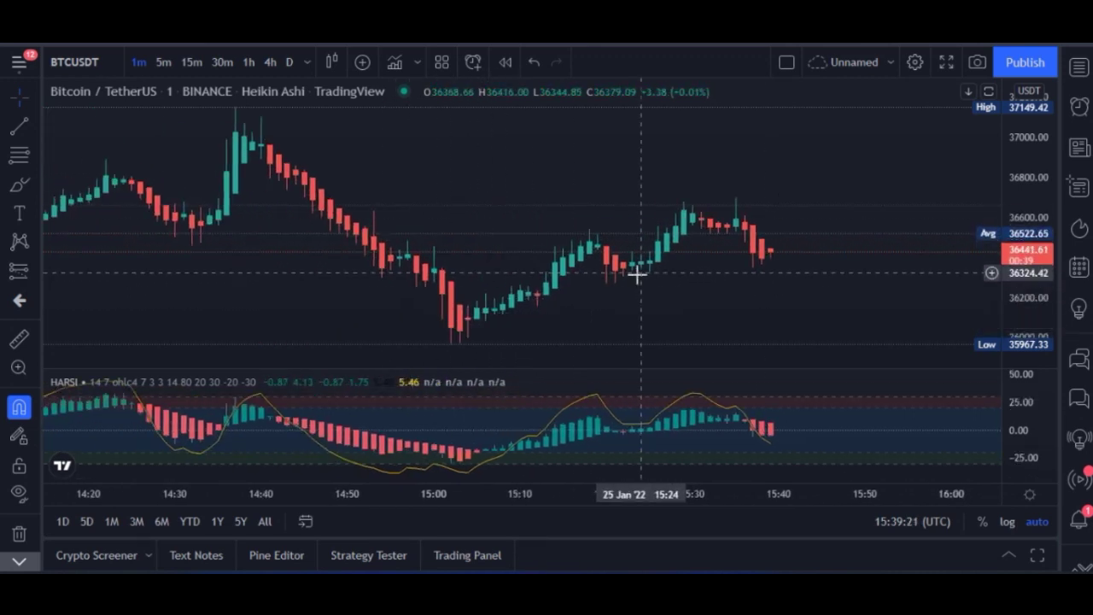
# - Place a Long Position at the 15:04 candle after the price low, with the entry at 36104.04
pyautogui.click(33, 268)
pyautogui.click(588, 350)
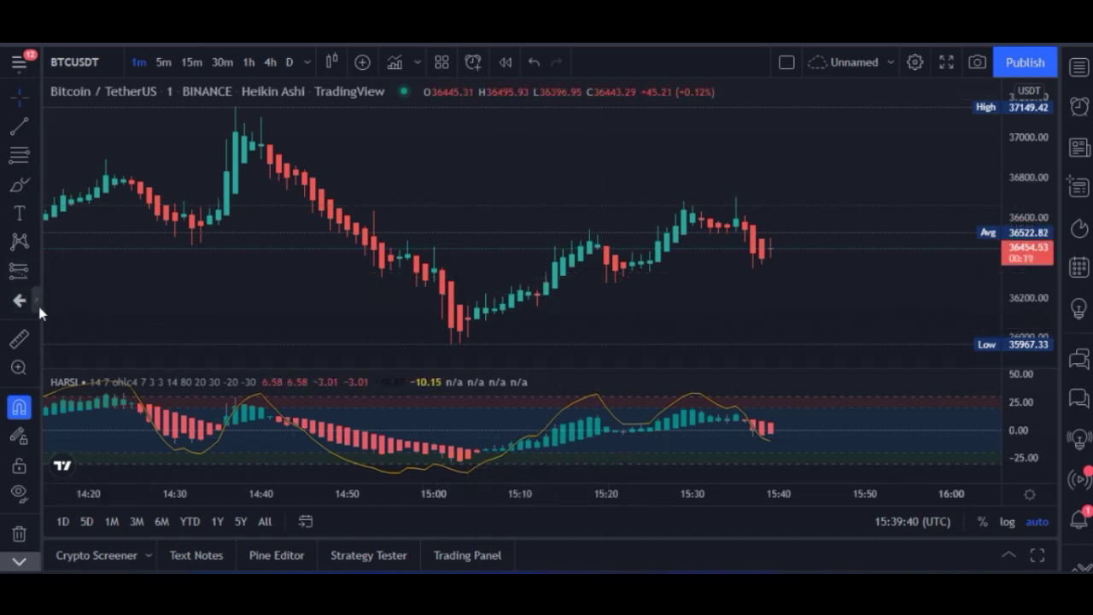
pyautogui.click(33, 268)
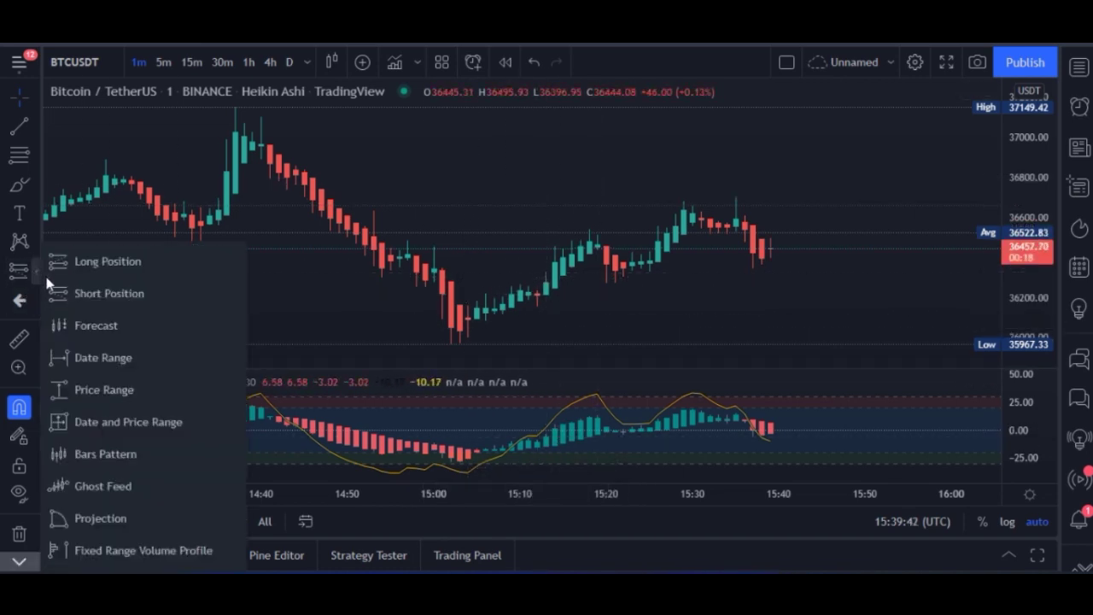
pyautogui.click(99, 262)
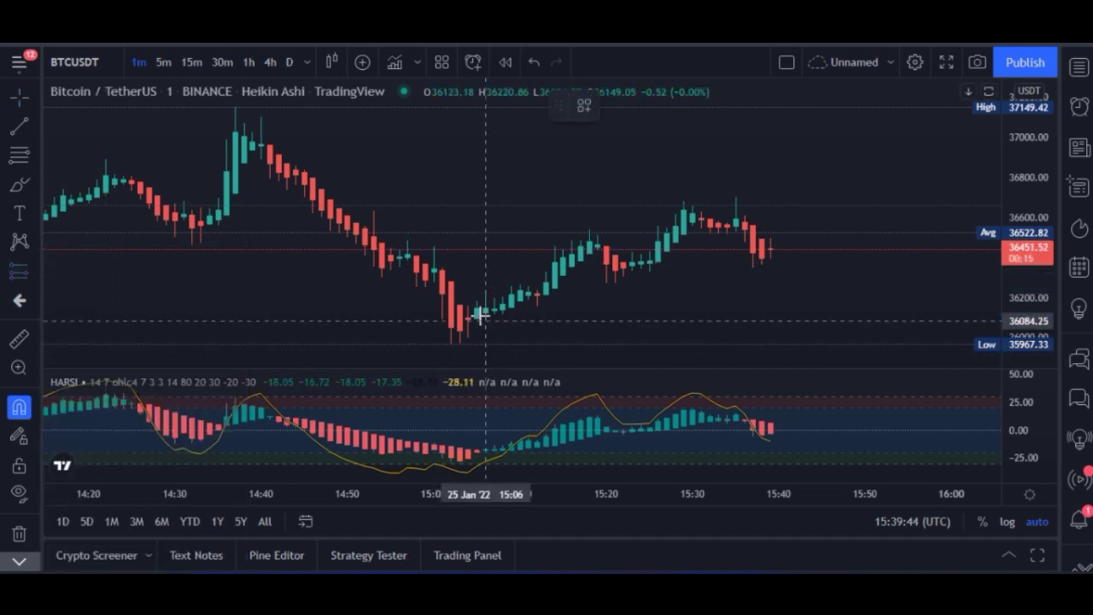
pyautogui.click(480, 321)
pyautogui.moveTo(479, 321); pyautogui.dragTo(393, 312)
pyautogui.moveTo(496, 293); pyautogui.dragTo(572, 287)
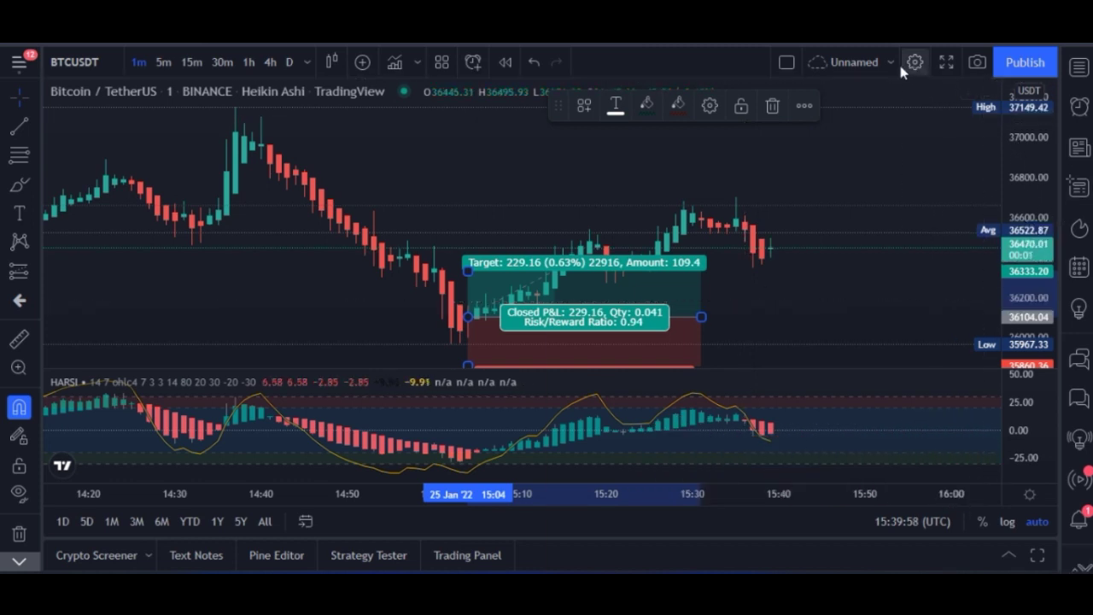
# - Show the chart in full screen with the whole long position in view
pyautogui.click(946, 63)
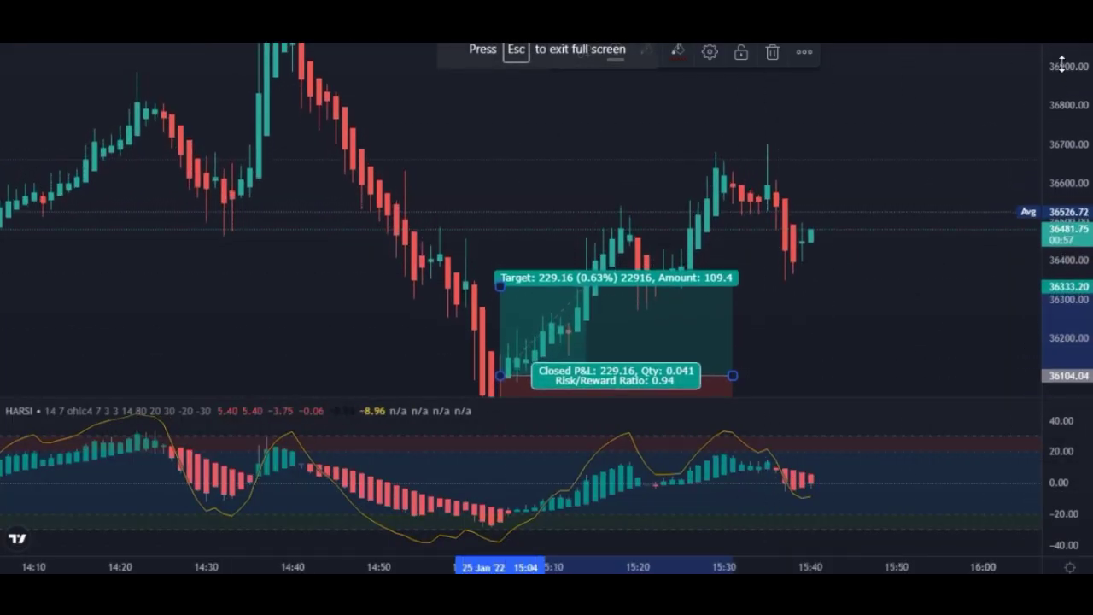
pyautogui.moveTo(842, 262); pyautogui.dragTo(805, 196)
pyautogui.click(465, 196)
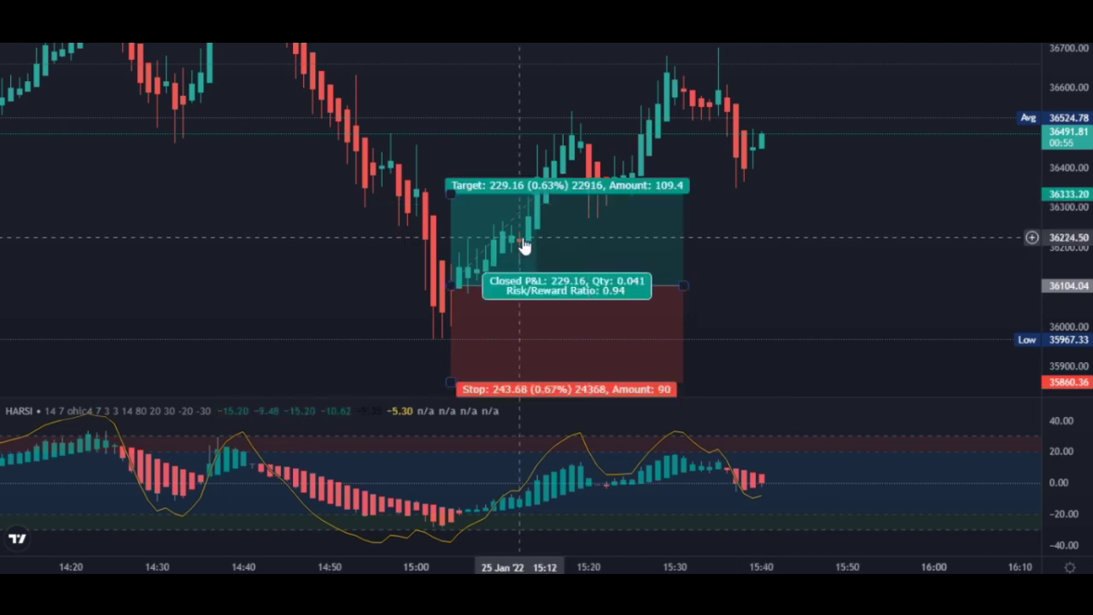
# - Set the long position's target to 36293.10 and its stop to 35958.29, just beneath the recent swing low
pyautogui.moveTo(450, 193)
pyautogui.mouseDown()
pyautogui.moveTo(452, 181)
pyautogui.moveTo(461, 246)
pyautogui.moveTo(461, 212)
pyautogui.mouseUp()
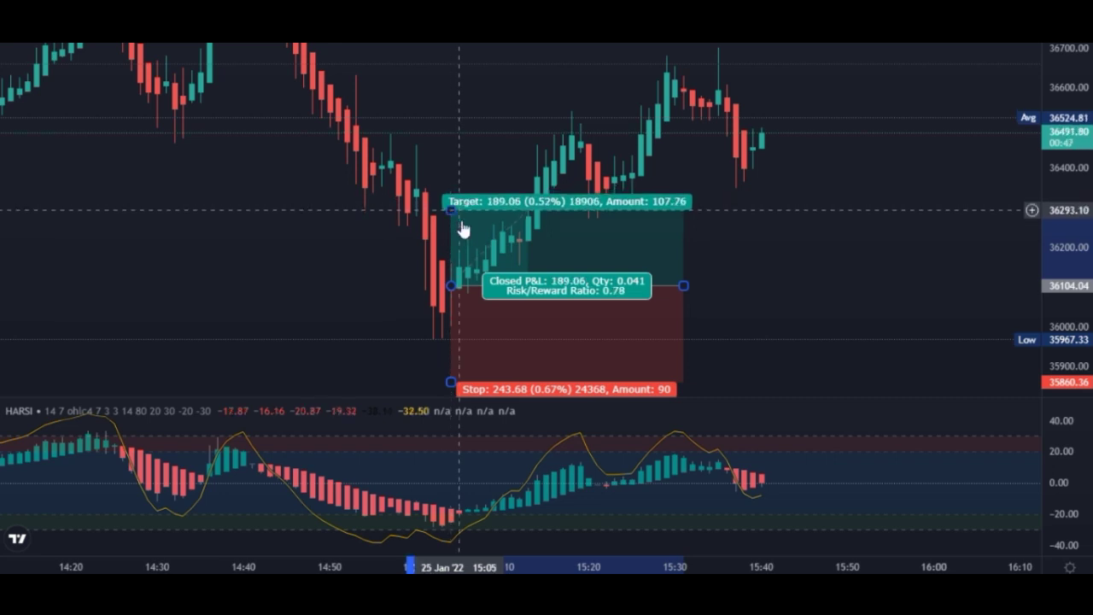
pyautogui.moveTo(451, 382); pyautogui.dragTo(450, 353)
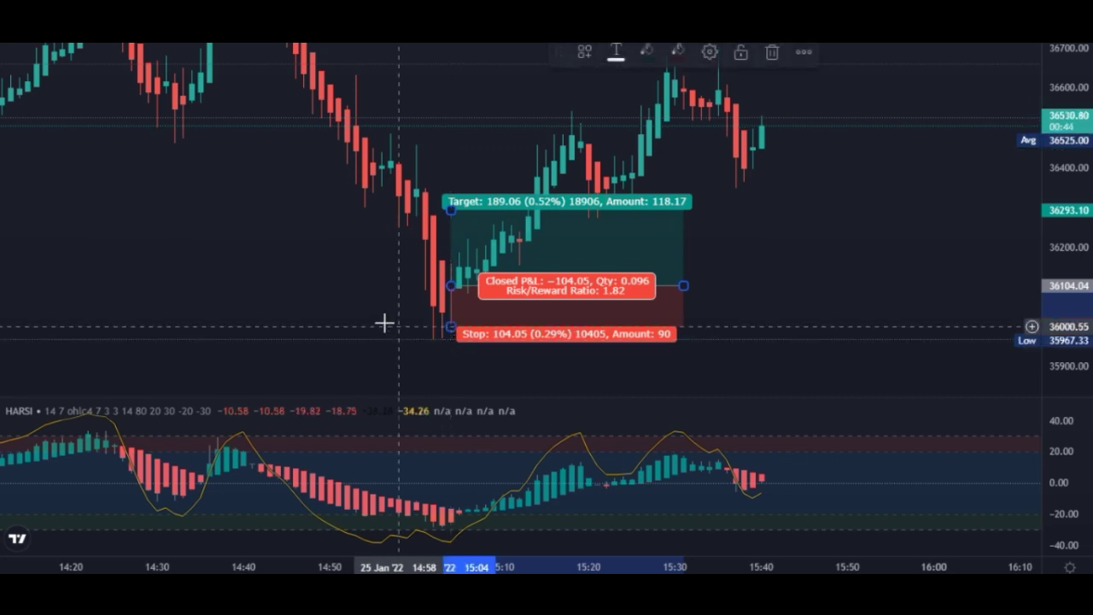
pyautogui.moveTo(384, 322); pyautogui.dragTo(373, 207)
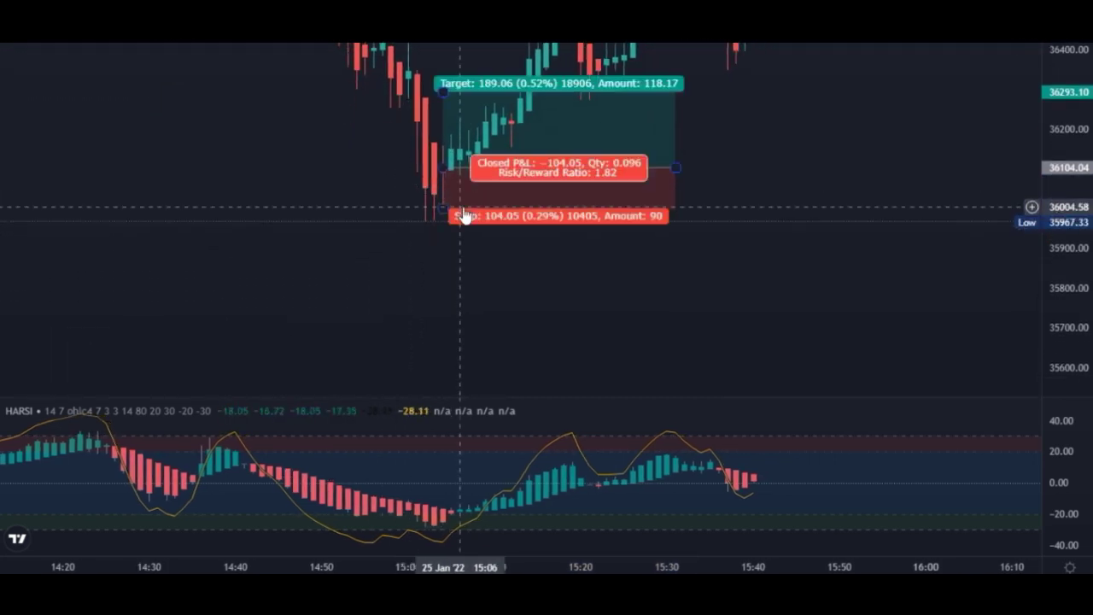
pyautogui.moveTo(1065, 288); pyautogui.dragTo(1060, 266)
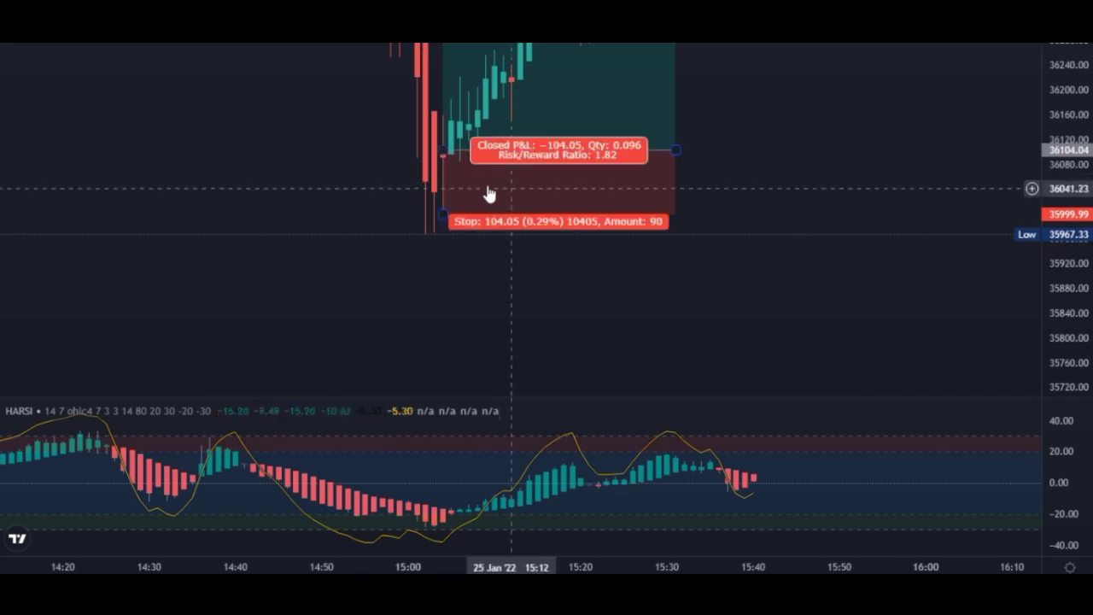
pyautogui.moveTo(442, 244)
pyautogui.mouseDown()
pyautogui.moveTo(445, 265)
pyautogui.moveTo(454, 223)
pyautogui.moveTo(454, 239)
pyautogui.mouseUp()
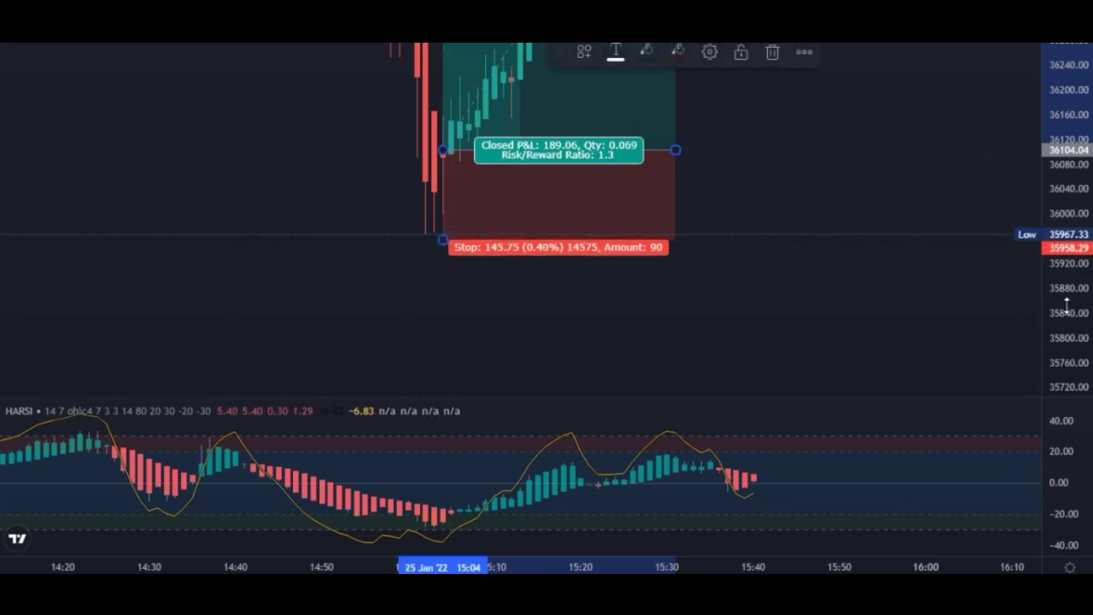
# - Review the earlier price and HARSI history back to about 11:00 for further trade signals
pyautogui.scroll(-5, 1066, 307)
pyautogui.moveTo(824, 247); pyautogui.dragTo(788, 368)
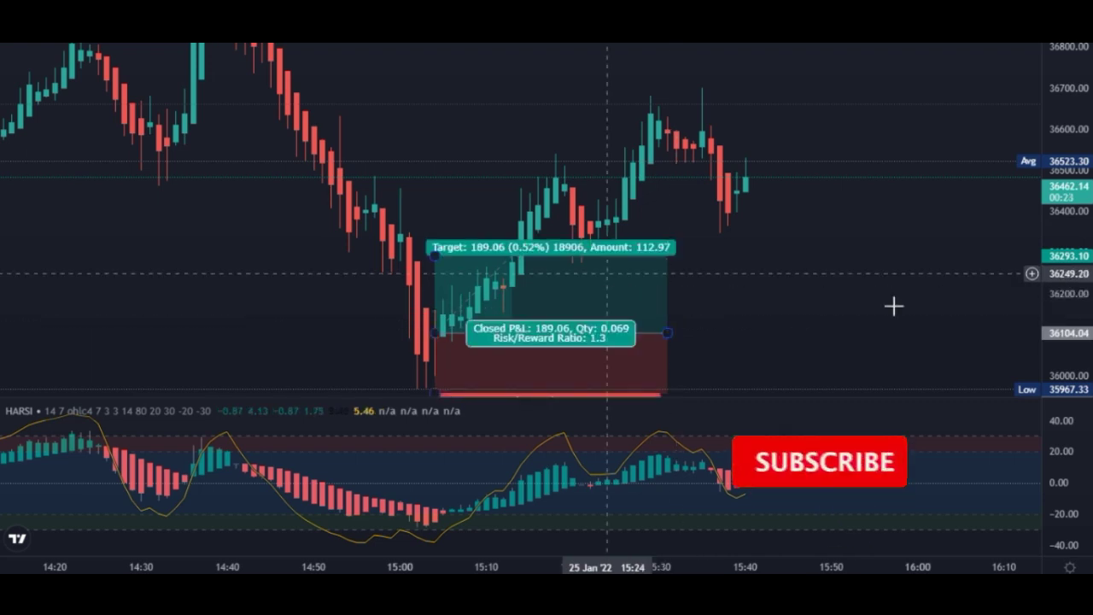
pyautogui.moveTo(210, 226); pyautogui.dragTo(788, 322)
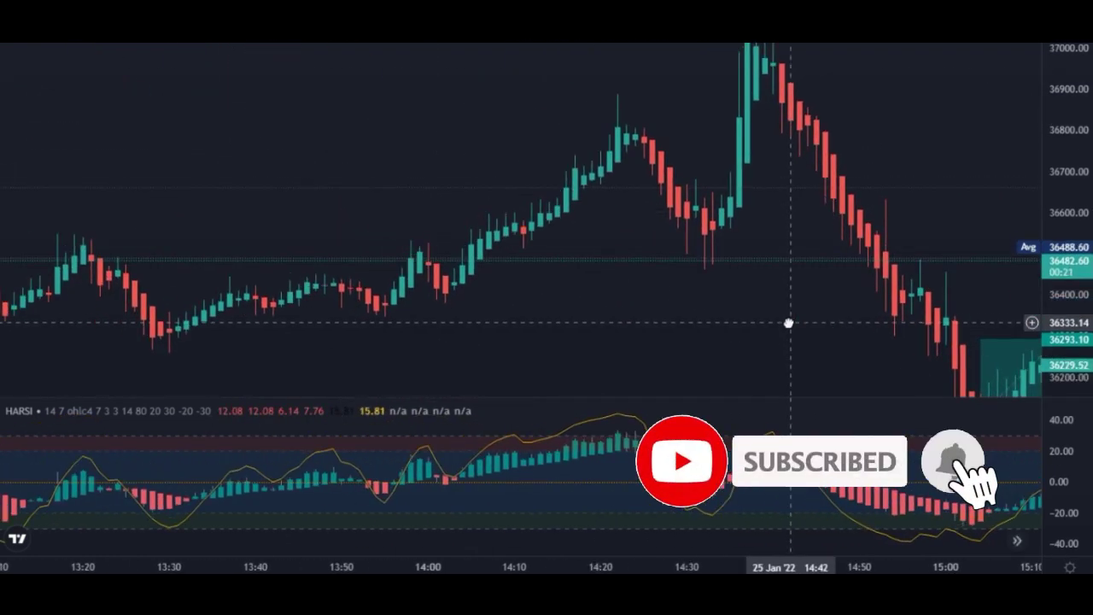
pyautogui.moveTo(479, 317); pyautogui.dragTo(712, 286)
pyautogui.moveTo(478, 327); pyautogui.dragTo(617, 315)
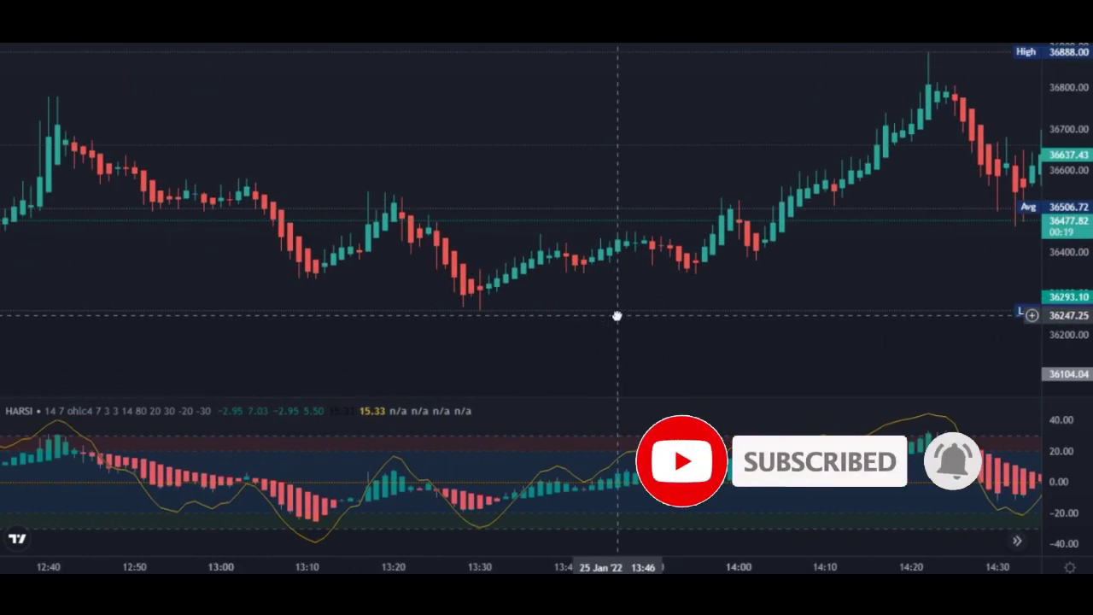
pyautogui.moveTo(451, 335); pyautogui.dragTo(544, 288)
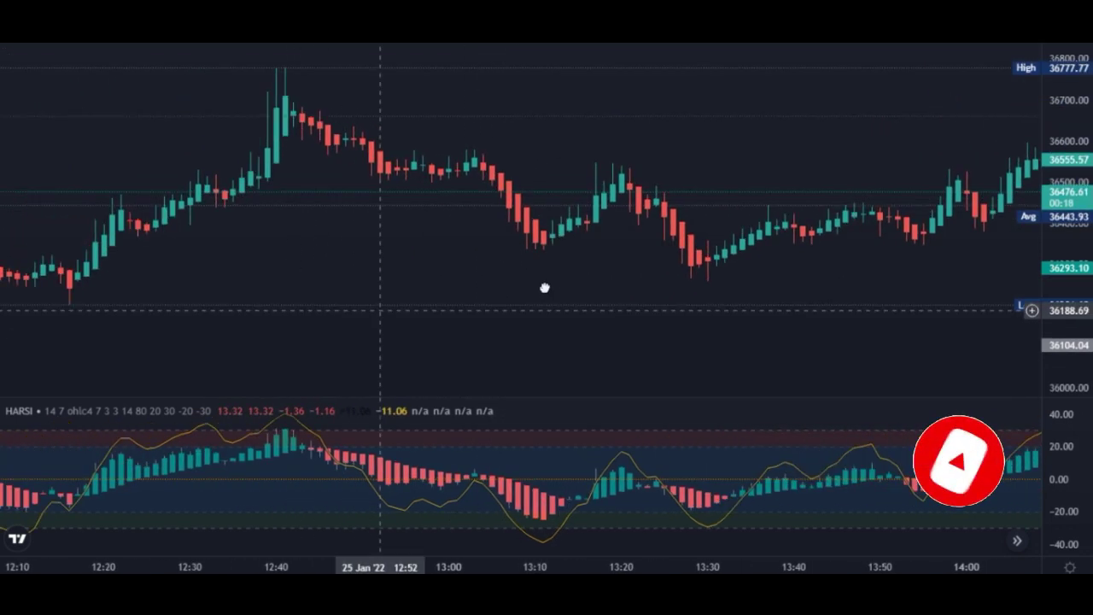
pyautogui.moveTo(335, 307); pyautogui.dragTo(524, 307)
pyautogui.moveTo(227, 369); pyautogui.dragTo(629, 319)
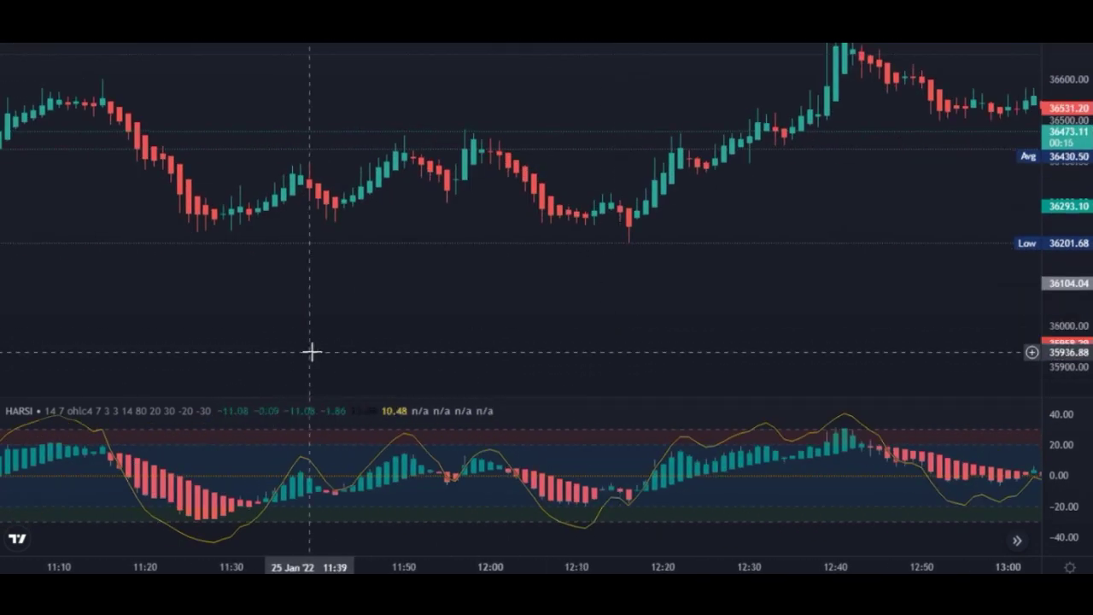
pyautogui.moveTo(312, 351); pyautogui.dragTo(344, 480)
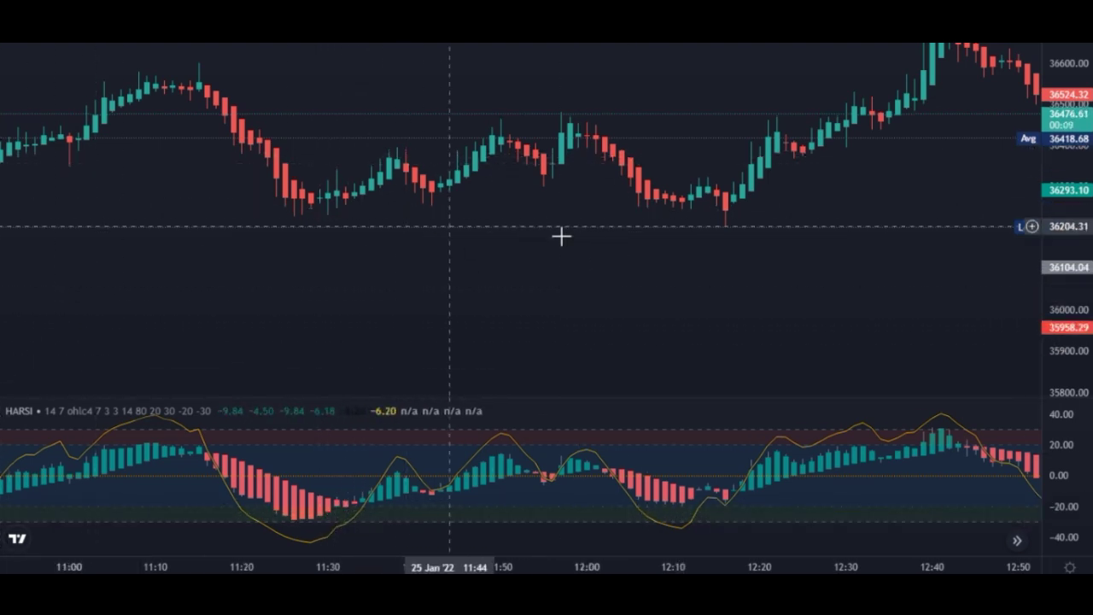
# - Move the long position from the 15:04 low back to about 11:45, with its entry at 36275.81
pyautogui.scroll(-5, 579, 241)
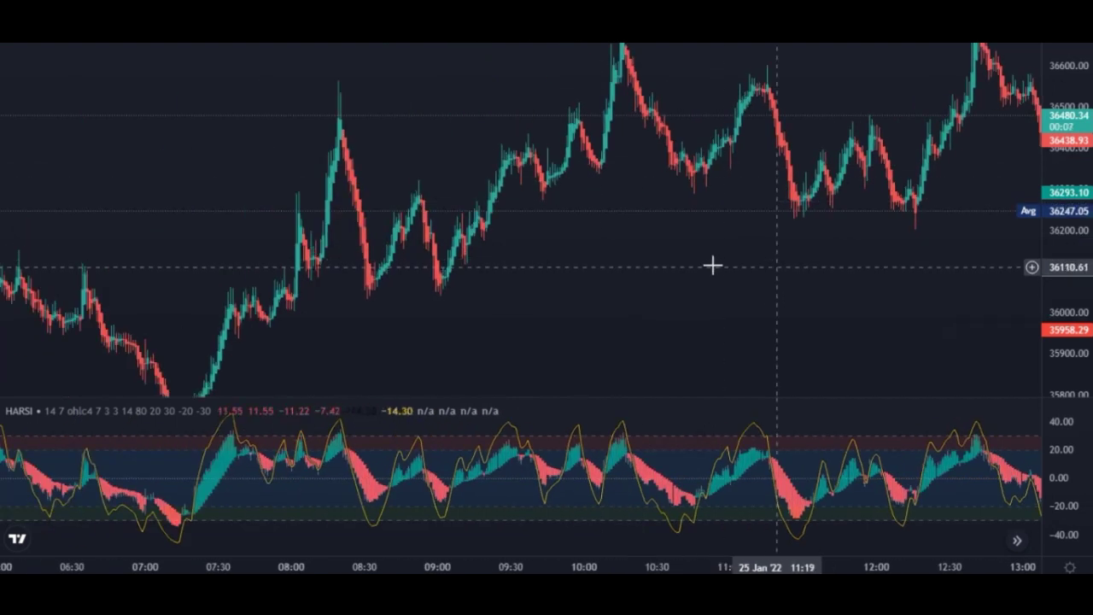
pyautogui.moveTo(712, 266); pyautogui.dragTo(200, 258)
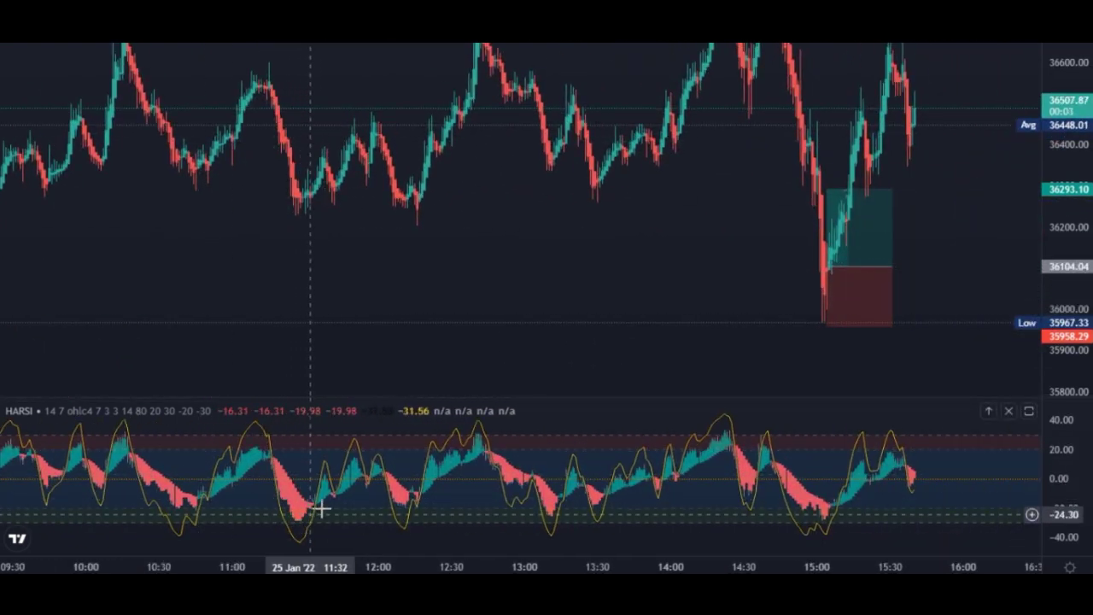
pyautogui.moveTo(823, 285)
pyautogui.mouseDown()
pyautogui.moveTo(438, 253)
pyautogui.moveTo(391, 160)
pyautogui.mouseUp()
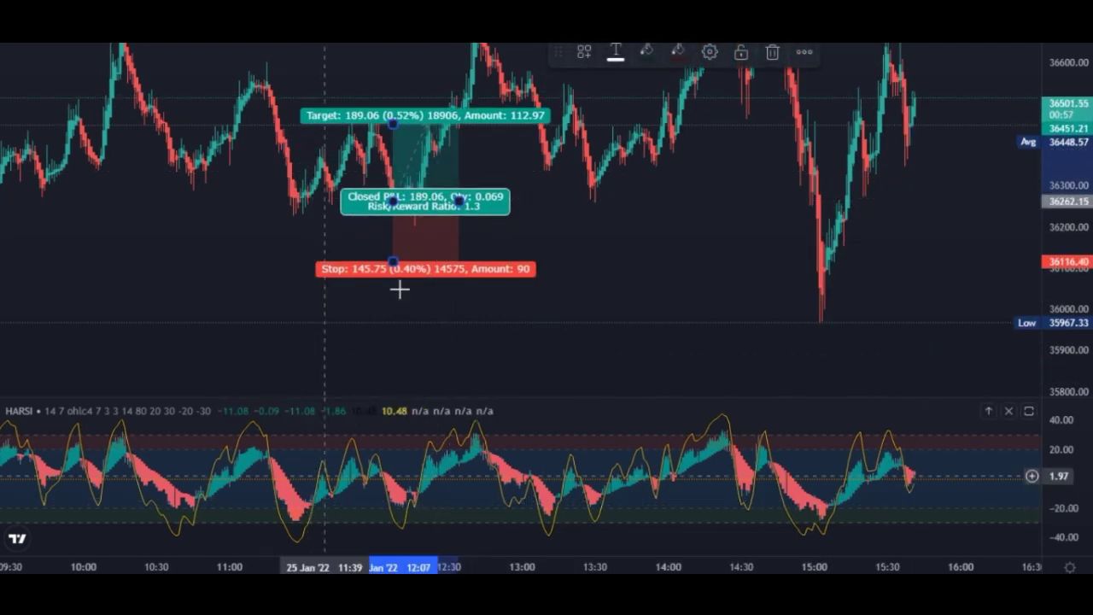
pyautogui.moveTo(432, 170); pyautogui.dragTo(378, 162)
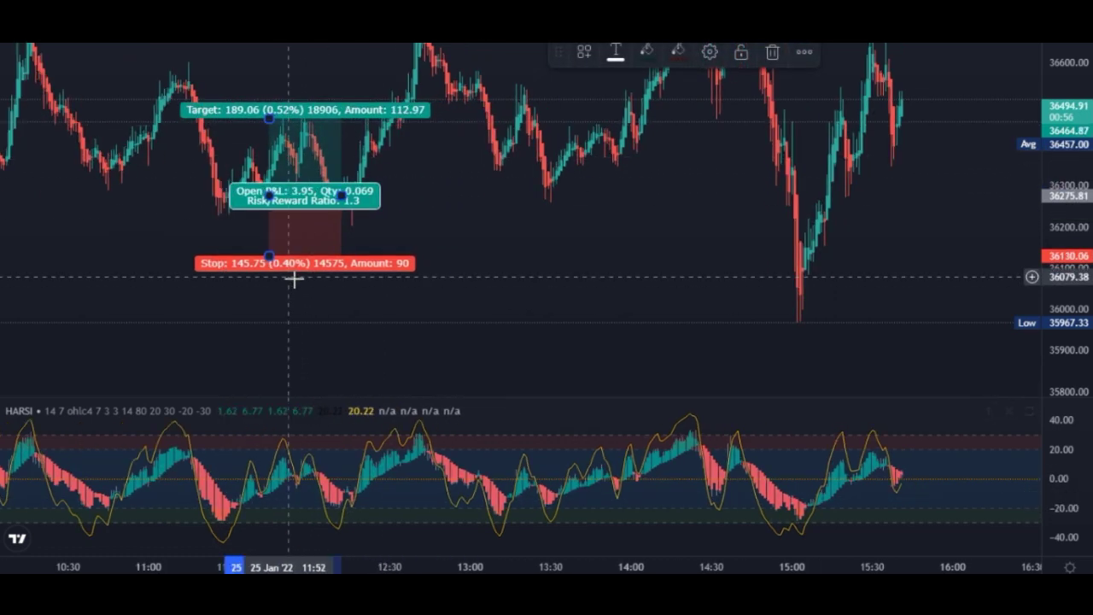
# - Extend the long position's start back to the 11:33 candle and set its entry to 36278.12
pyautogui.scroll(5, 266, 288)
pyautogui.hscroll(-8, 265, 288)
pyautogui.hscroll(-8, 436, 311)
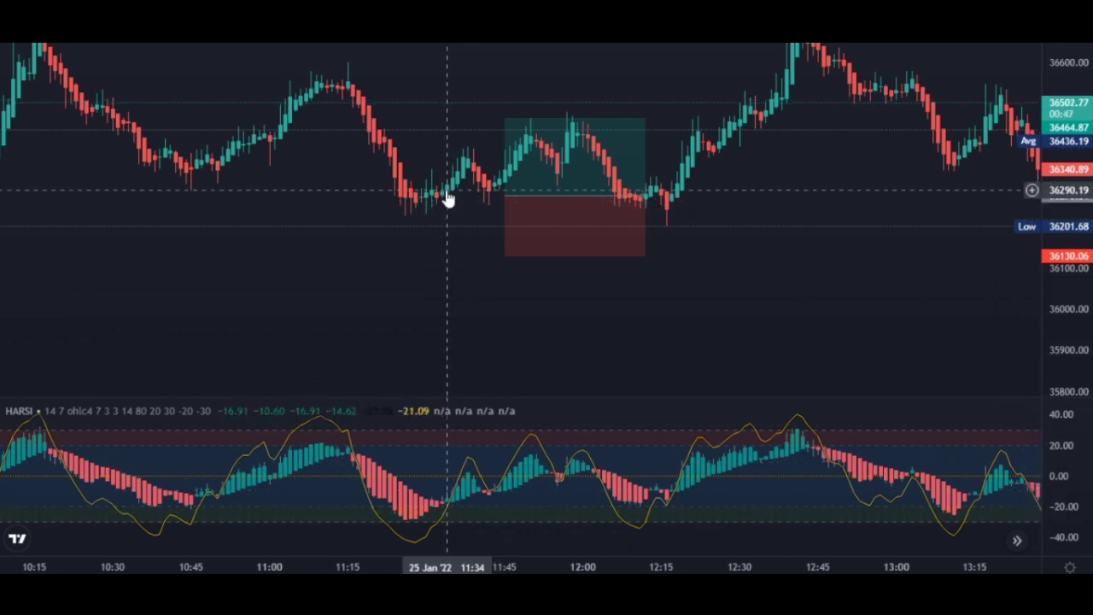
pyautogui.moveTo(531, 203)
pyautogui.moveTo(506, 198)
pyautogui.mouseDown()
pyautogui.moveTo(453, 189)
pyautogui.moveTo(441, 200)
pyautogui.mouseUp()
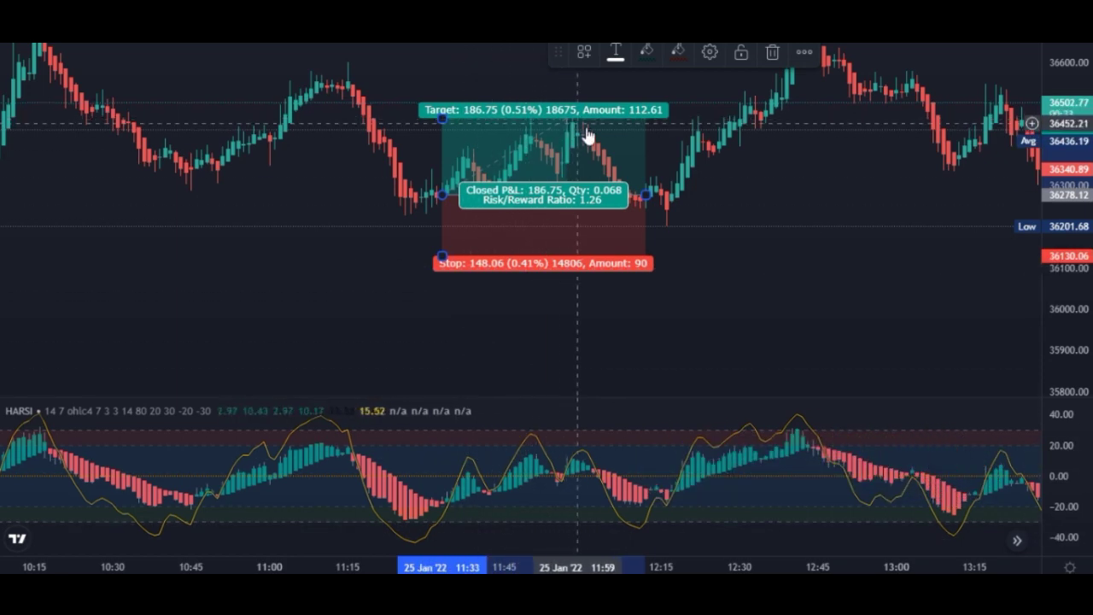
# - Exit full screen and place a Short Position at the 14:26 candle after the price high, with the entry at 36719.88
pyautogui.moveTo(831, 211); pyautogui.dragTo(353, 234)
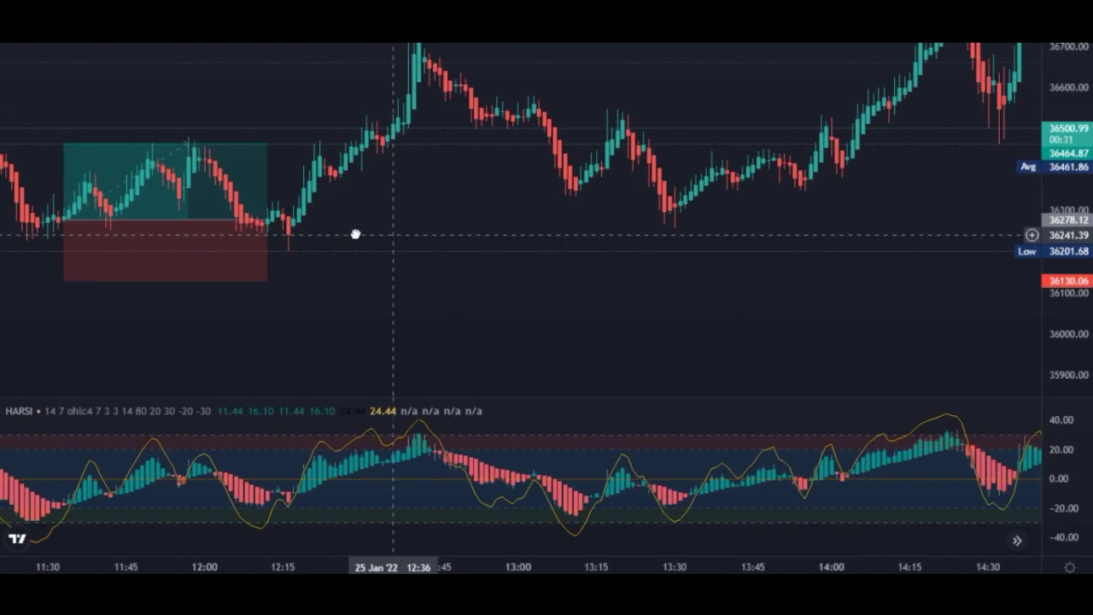
pyautogui.moveTo(746, 256); pyautogui.dragTo(406, 304)
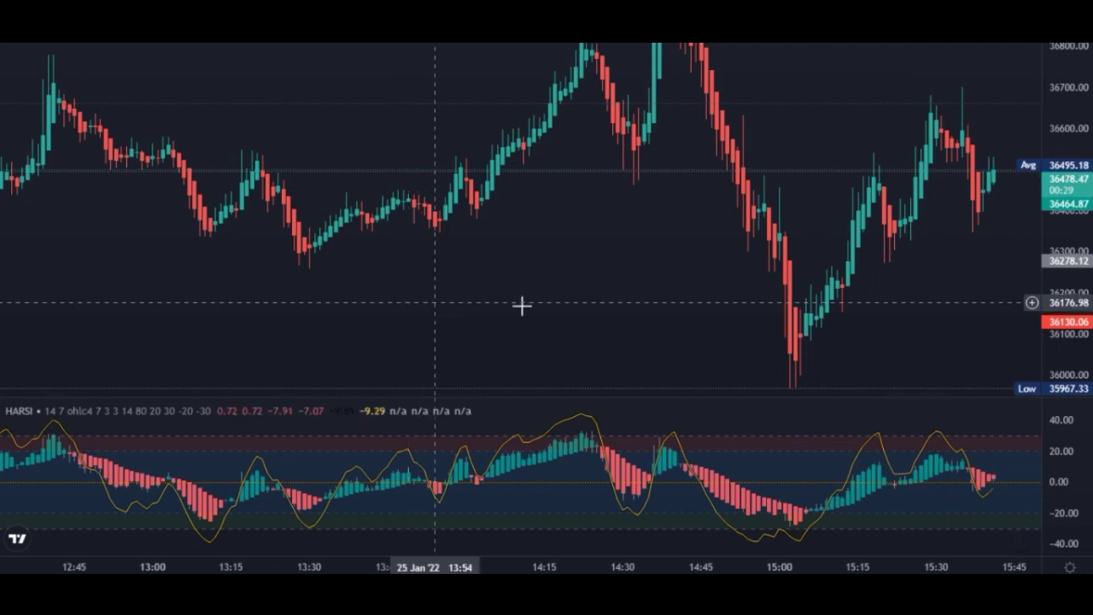
pyautogui.hscroll(5, 487, 319)
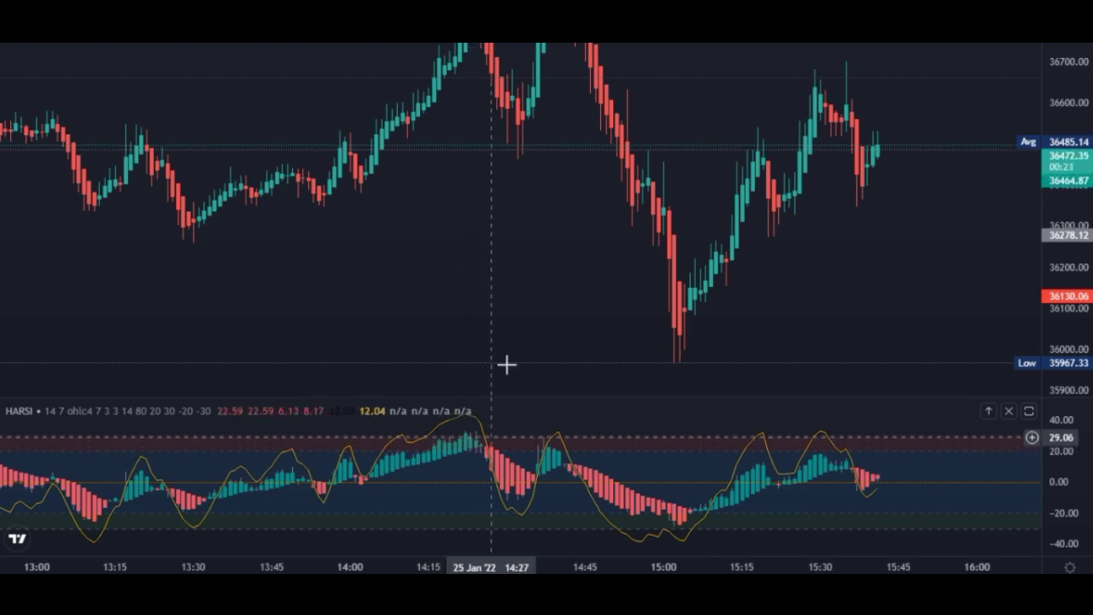
pyautogui.moveTo(1083, 301); pyautogui.dragTo(1085, 341)
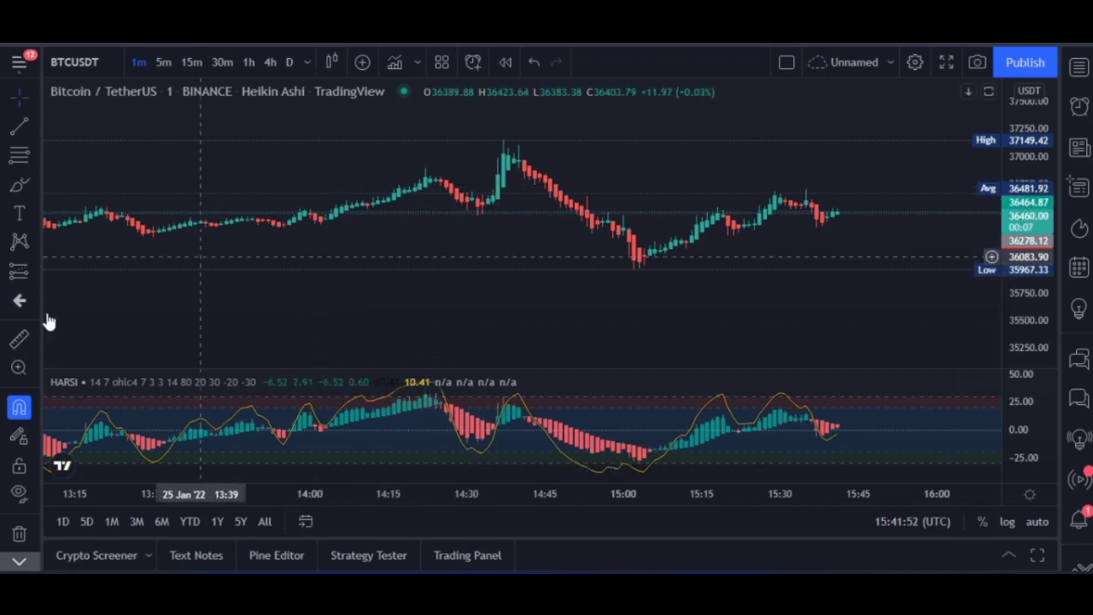
pyautogui.click(33, 267)
pyautogui.click(88, 293)
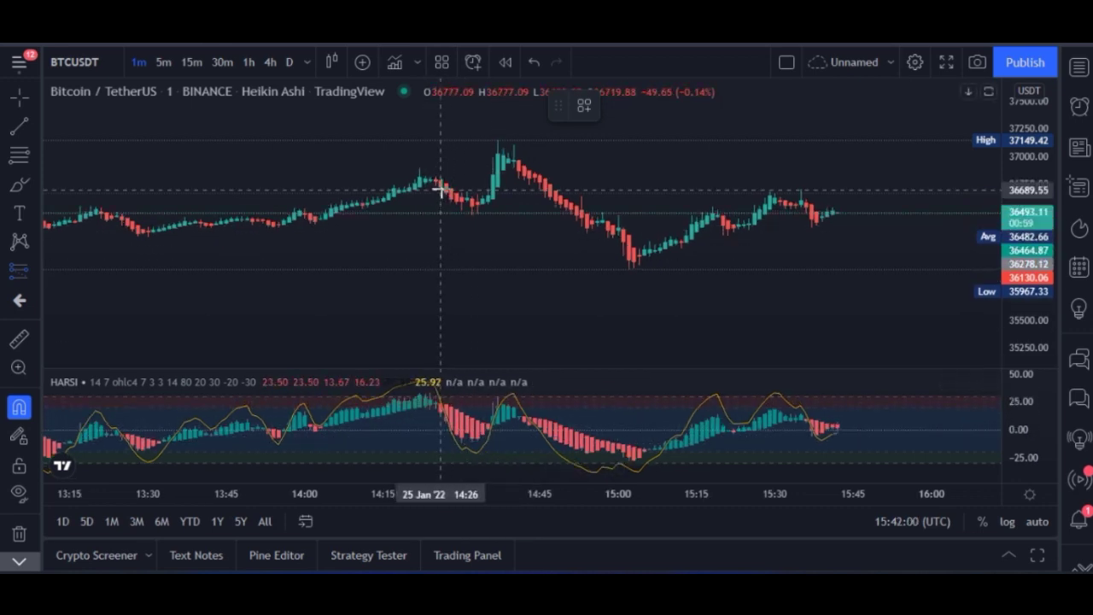
pyautogui.click(440, 183)
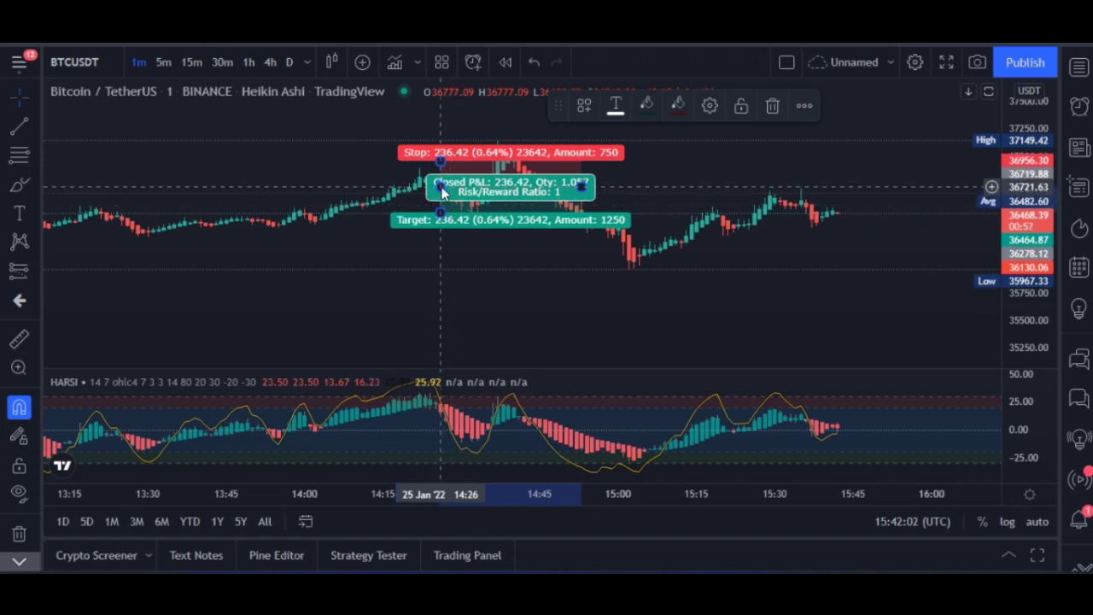
# - Extend the short position to about 15:13 and align its entry with 36719.88 at the 14:26 candle
pyautogui.moveTo(440, 190); pyautogui.dragTo(341, 201)
pyautogui.moveTo(426, 183); pyautogui.dragTo(532, 180)
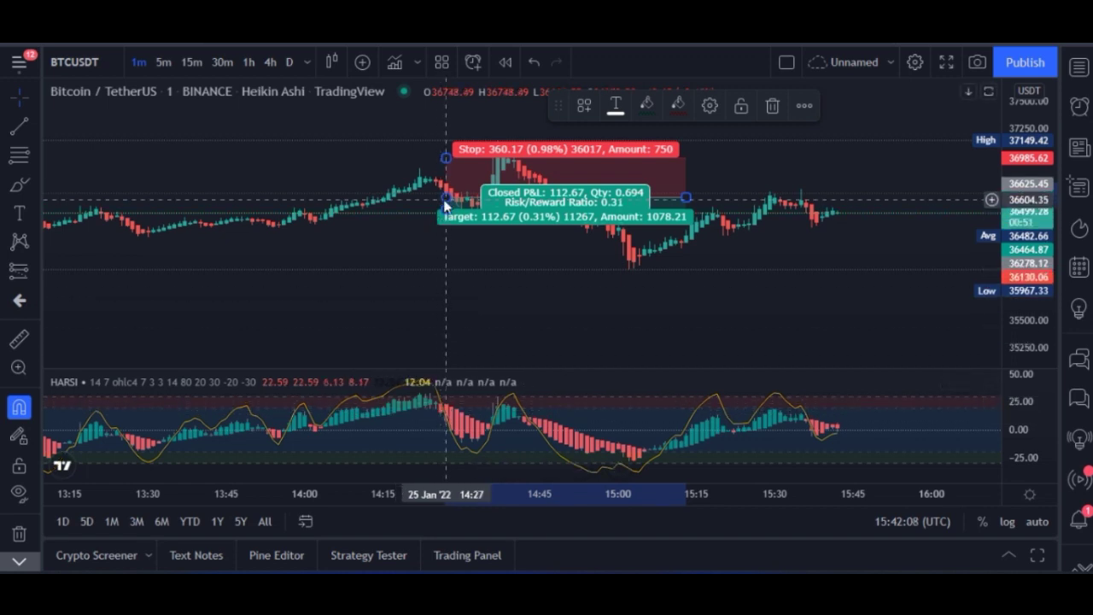
pyautogui.moveTo(445, 202); pyautogui.dragTo(453, 197)
# - Set the short position's target to 36520.39
pyautogui.moveTo(1031, 340); pyautogui.dragTo(1031, 290)
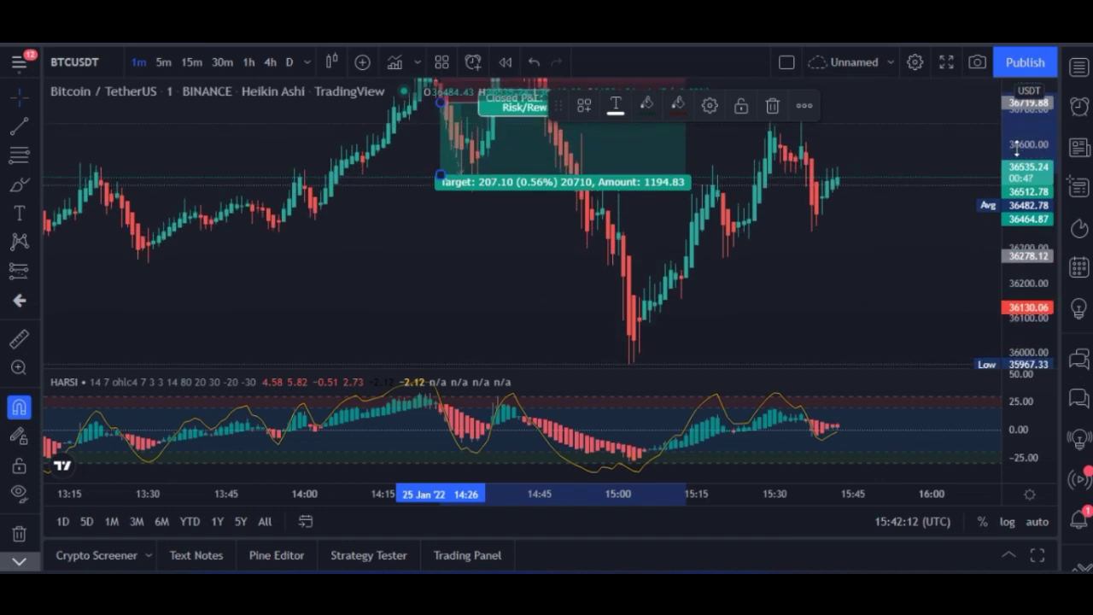
pyautogui.moveTo(786, 244); pyautogui.dragTo(837, 373)
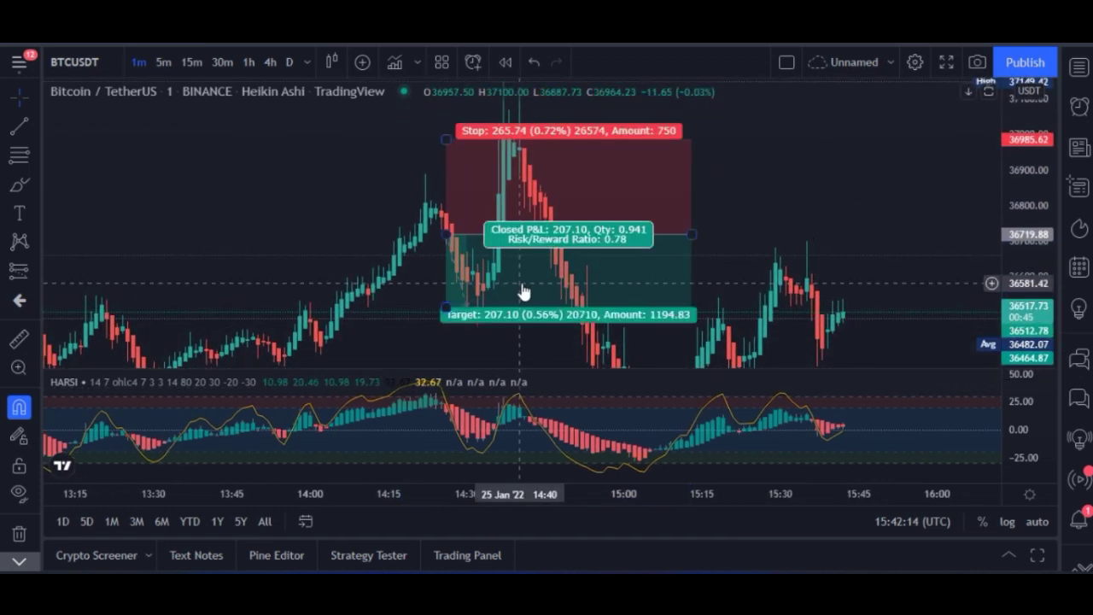
pyautogui.click(446, 308)
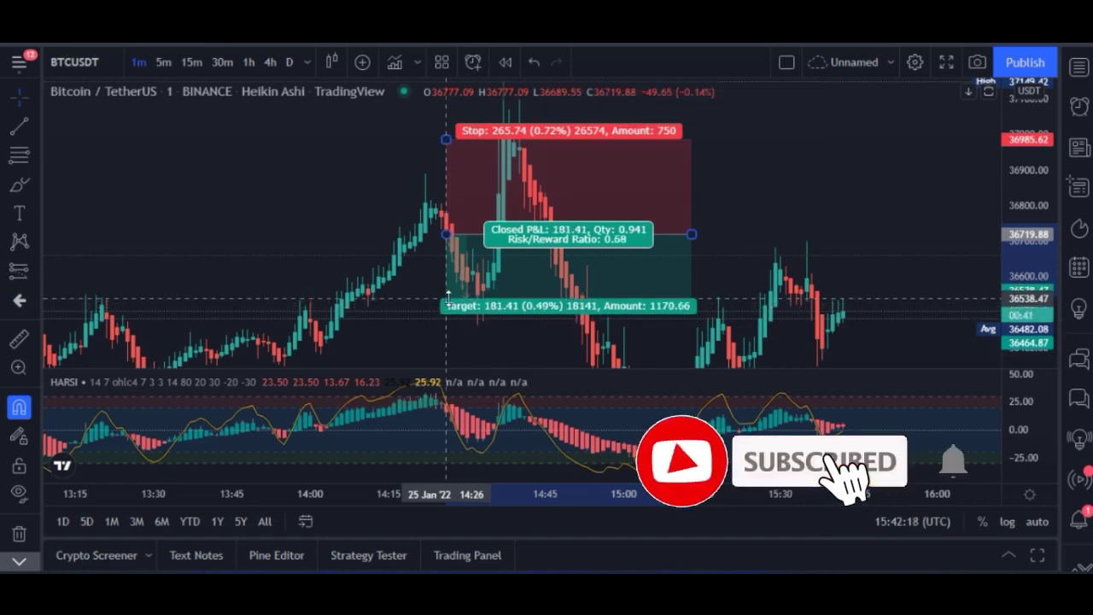
pyautogui.moveTo(446, 307)
pyautogui.mouseDown()
pyautogui.moveTo(448, 262)
pyautogui.moveTo(448, 306)
pyautogui.mouseUp()
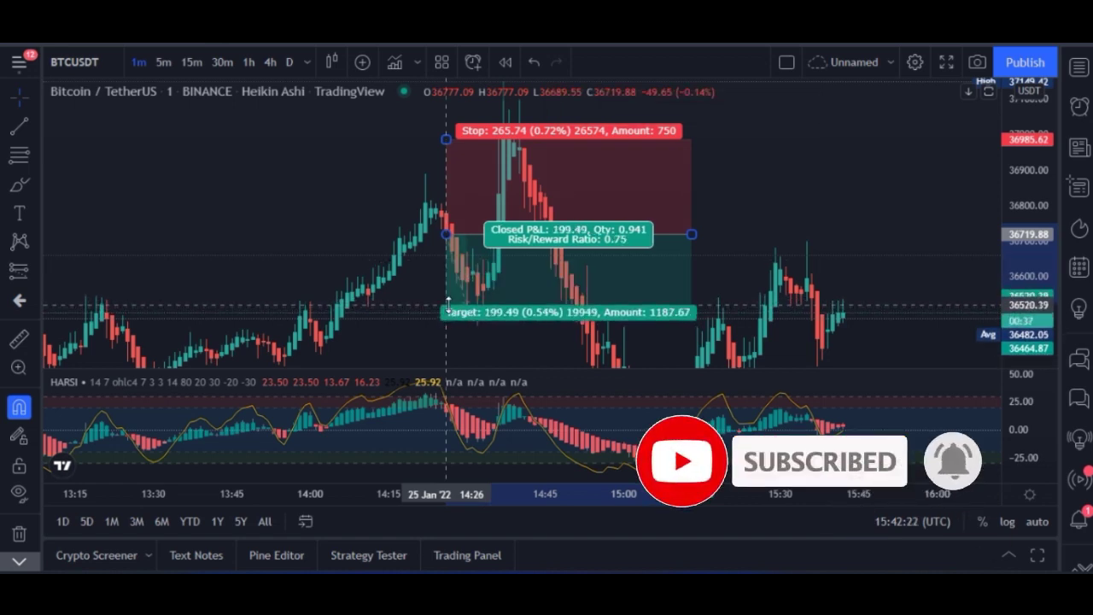
# - Set the short position's stop to 36870.28, then fit the price scale automatically
pyautogui.moveTo(446, 140)
pyautogui.mouseDown()
pyautogui.moveTo(444, 183)
pyautogui.moveTo(443, 171)
pyautogui.mouseUp()
pyautogui.moveTo(1018, 195); pyautogui.dragTo(982, 126)
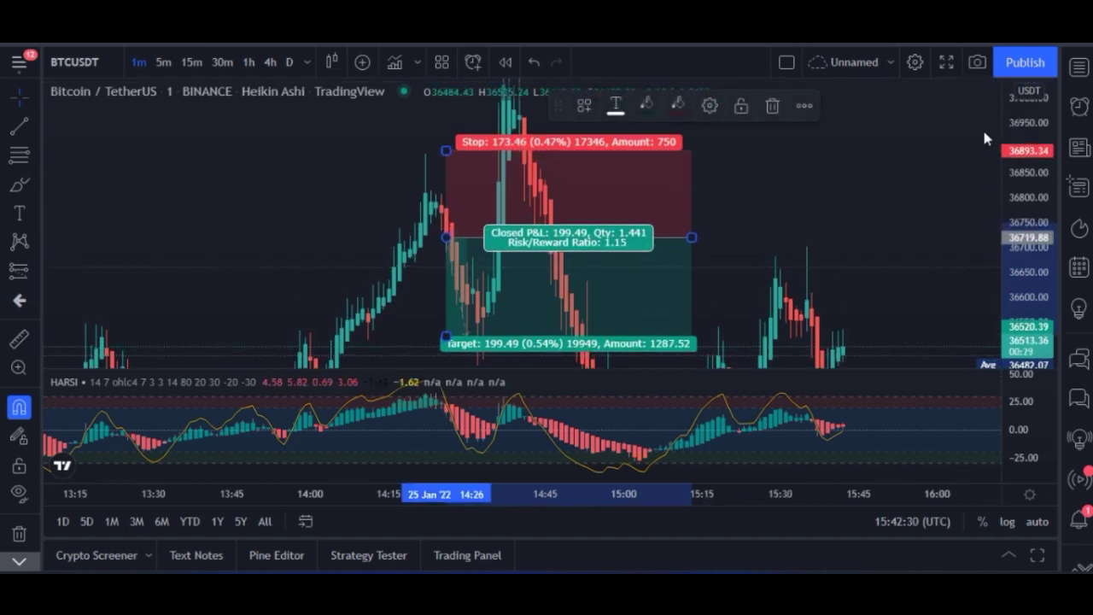
pyautogui.moveTo(445, 152); pyautogui.dragTo(443, 163)
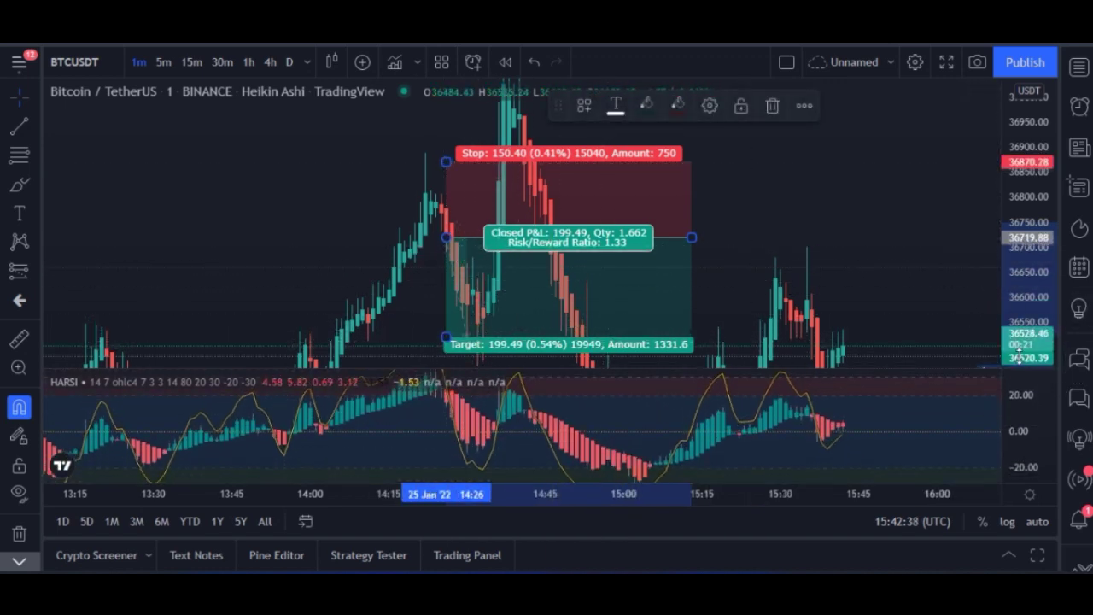
pyautogui.doubleClick(1021, 213)
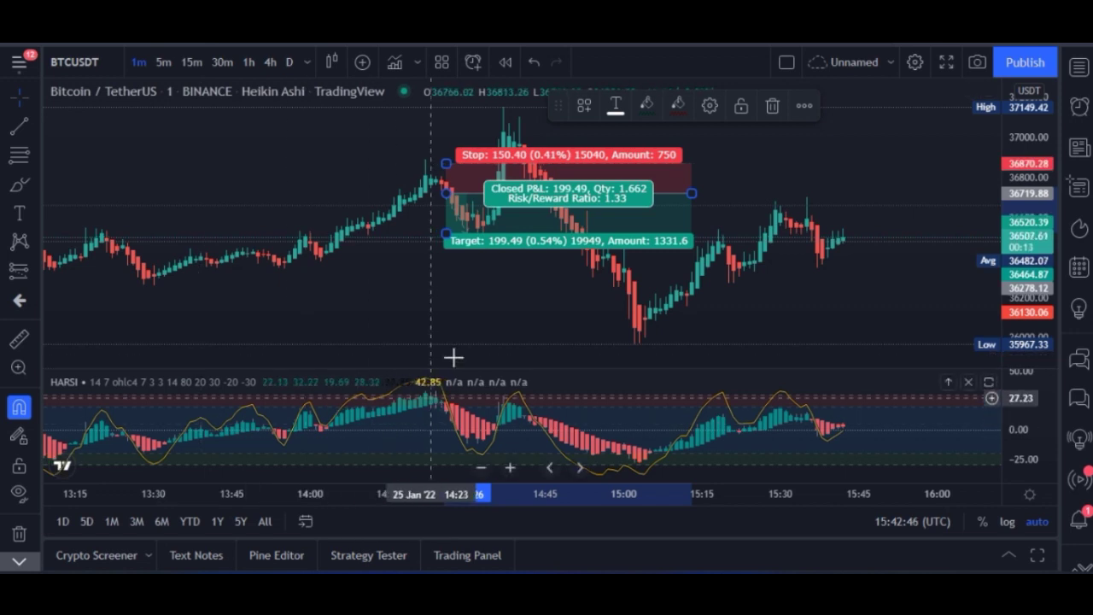
pyautogui.click(358, 292)
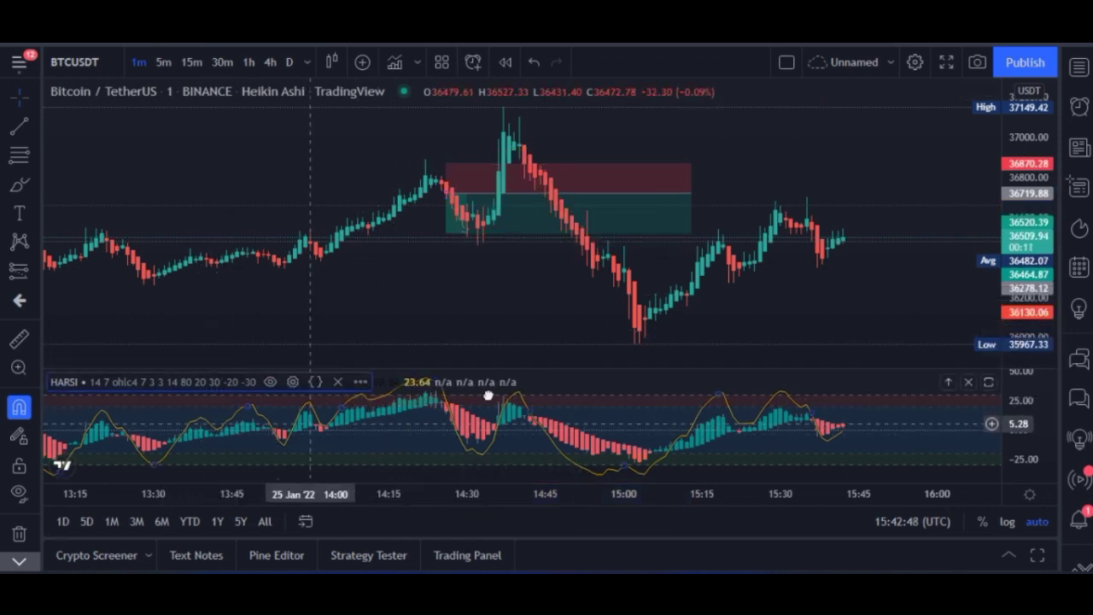
# - Maximize the HARSI pane to examine its earlier signals back to about 09:15, then restore the chart at the latest candles
pyautogui.click(988, 382)
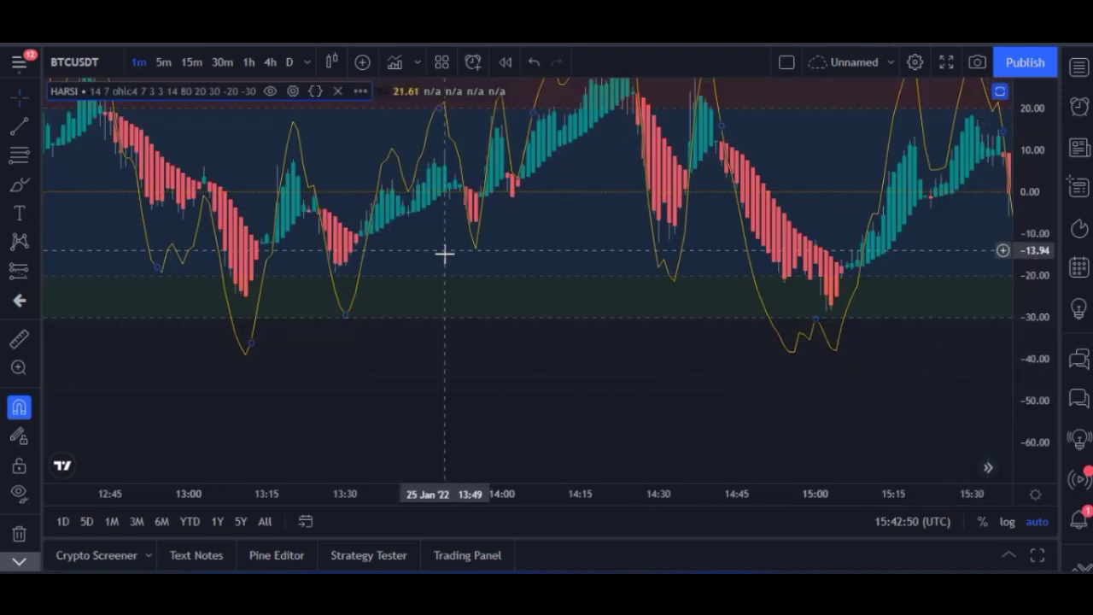
pyautogui.moveTo(247, 281); pyautogui.dragTo(524, 402)
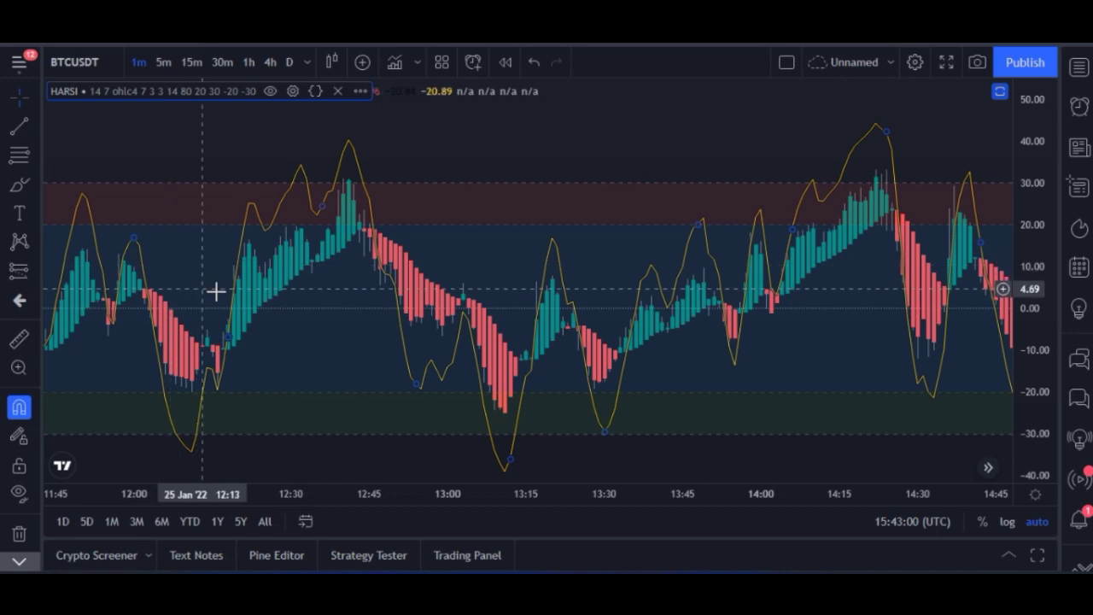
pyautogui.moveTo(216, 292); pyautogui.dragTo(713, 320)
pyautogui.moveTo(398, 370); pyautogui.dragTo(720, 337)
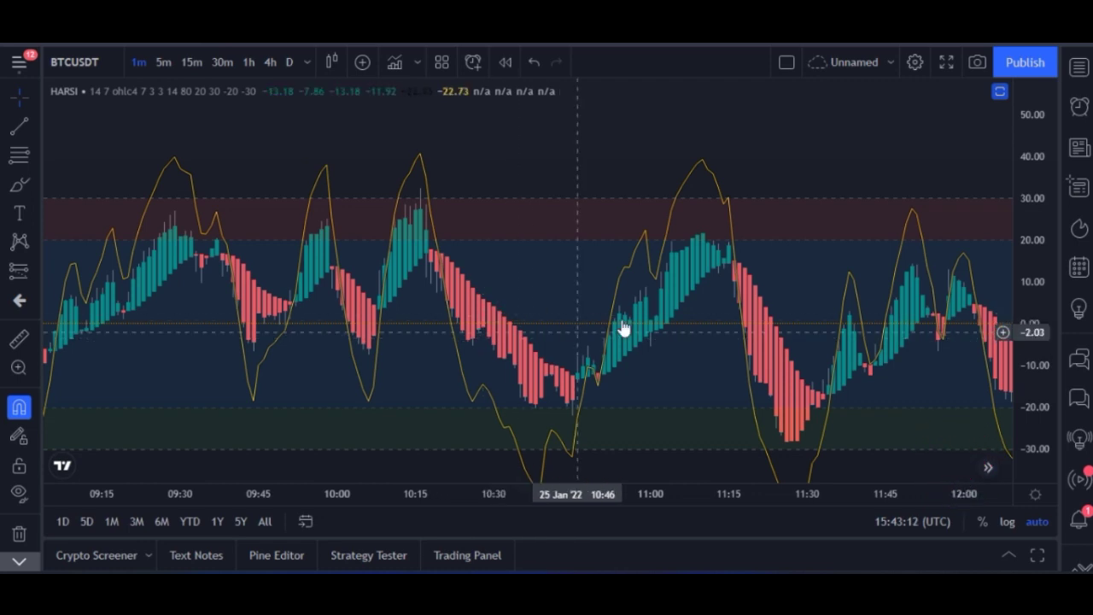
pyautogui.hscroll(5, 501, 349)
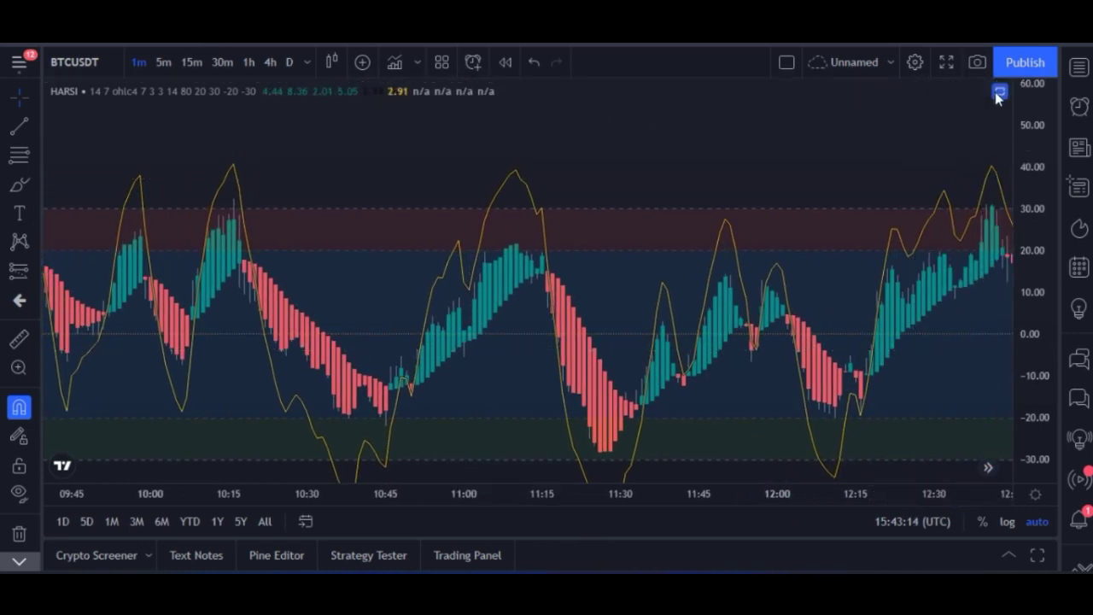
pyautogui.click(999, 92)
pyautogui.hscroll(5, 605, 217)
pyautogui.hscroll(10, 615, 281)
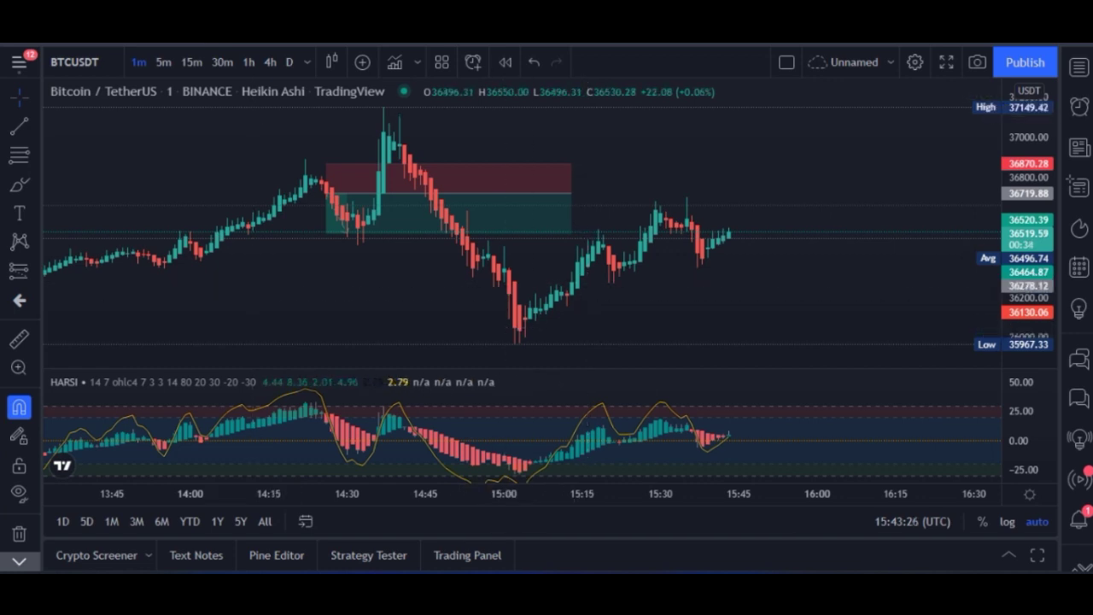
# - Switch to Bybit and check the open BTCUSDT position's unrealized profit, comparing it with the price move on the TradingView chart
pyautogui.hotkey('ctrl', 'Tab')
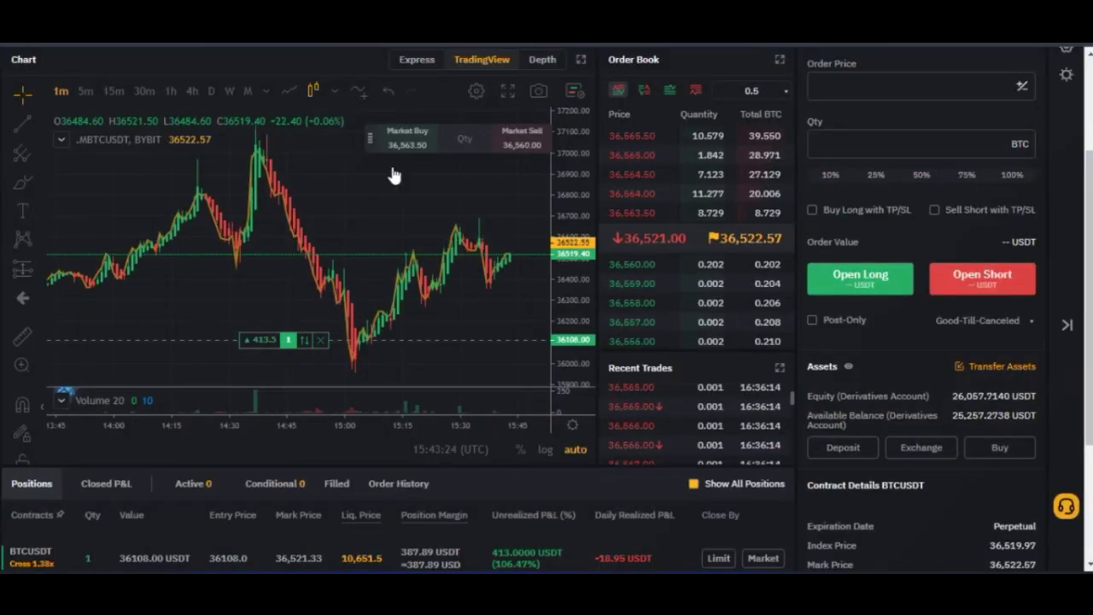
pyautogui.scroll(-3, 569, 410)
pyautogui.moveTo(522, 367)
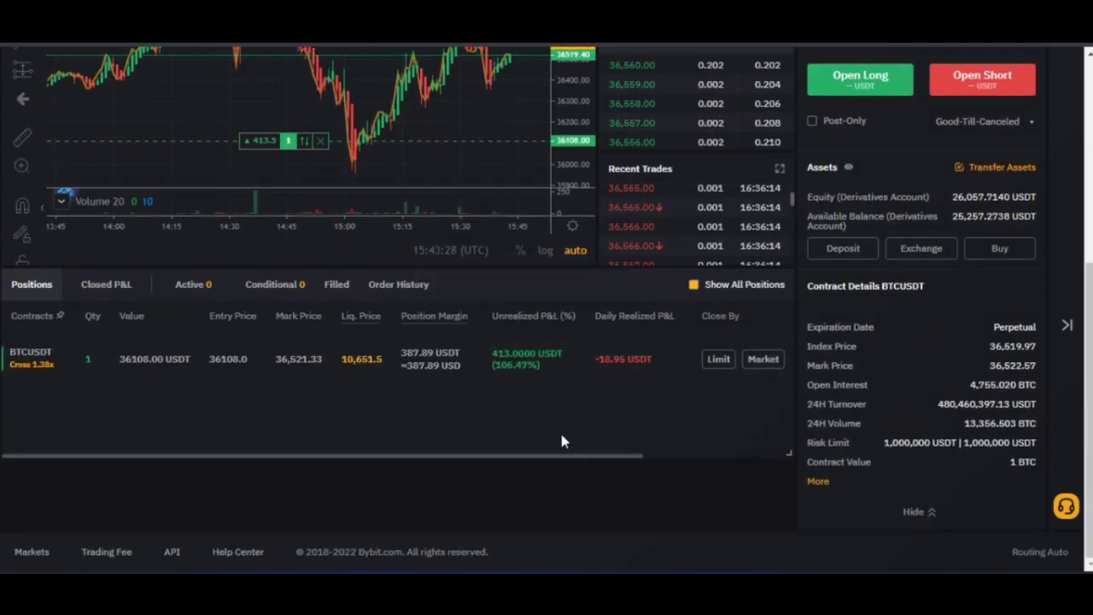
pyautogui.scroll(3, 561, 442)
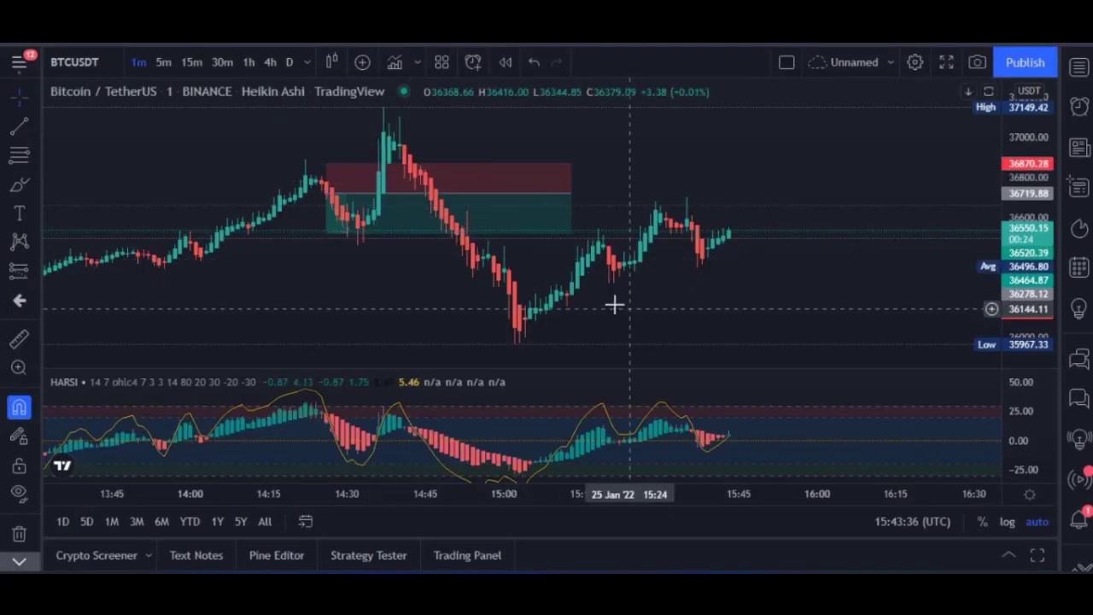
pyautogui.moveTo(614, 304); pyautogui.dragTo(425, 319)
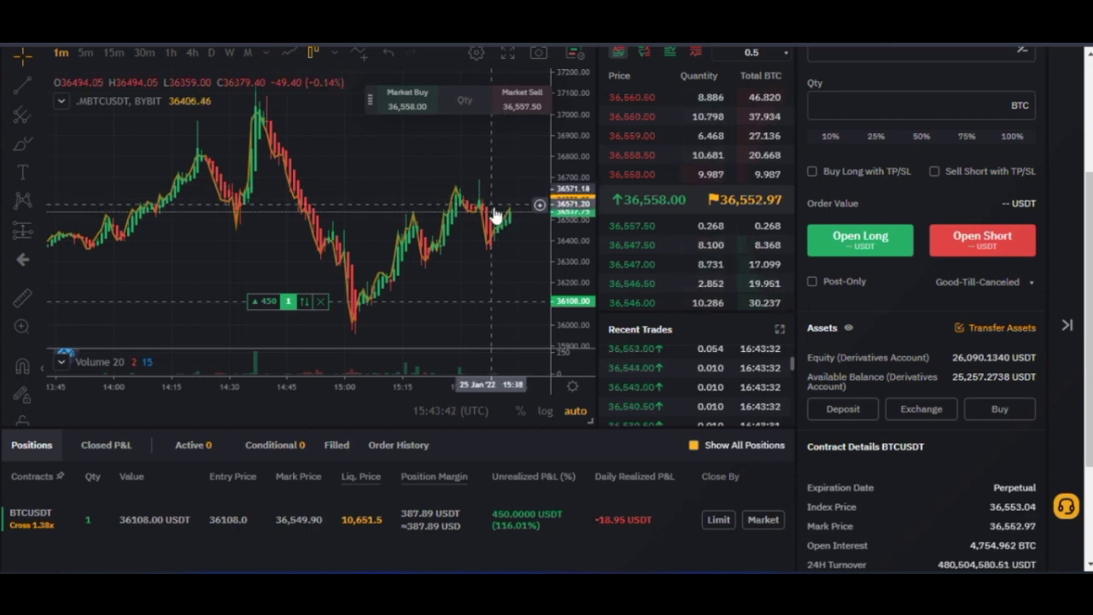
pyautogui.moveTo(535, 523)
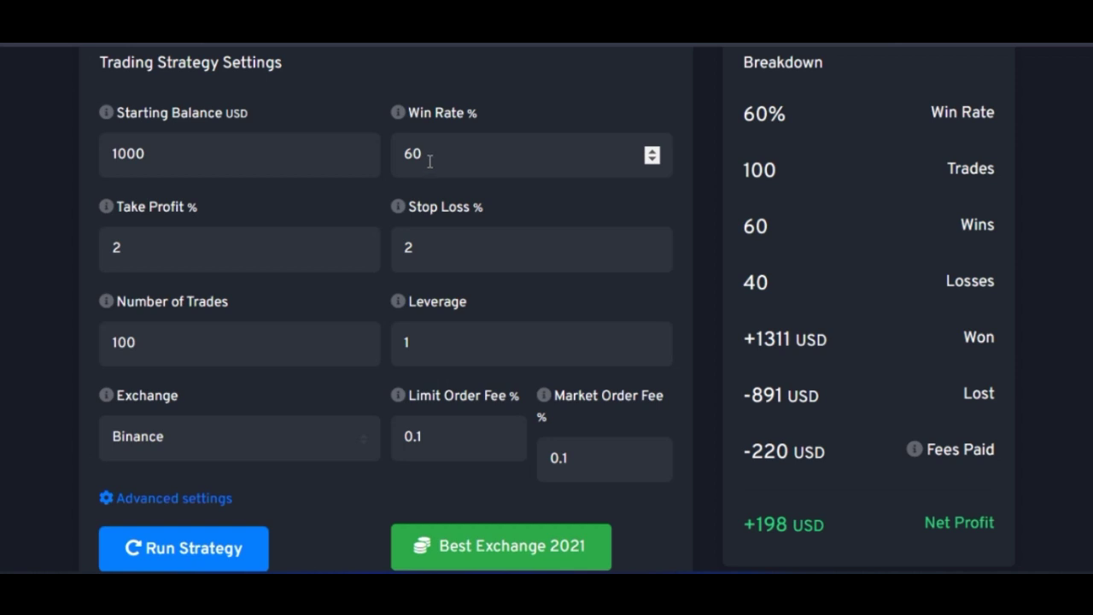
# - Set the win rate to 80% in the trading strategy calculator
pyautogui.moveTo(431, 157); pyautogui.dragTo(397, 162)
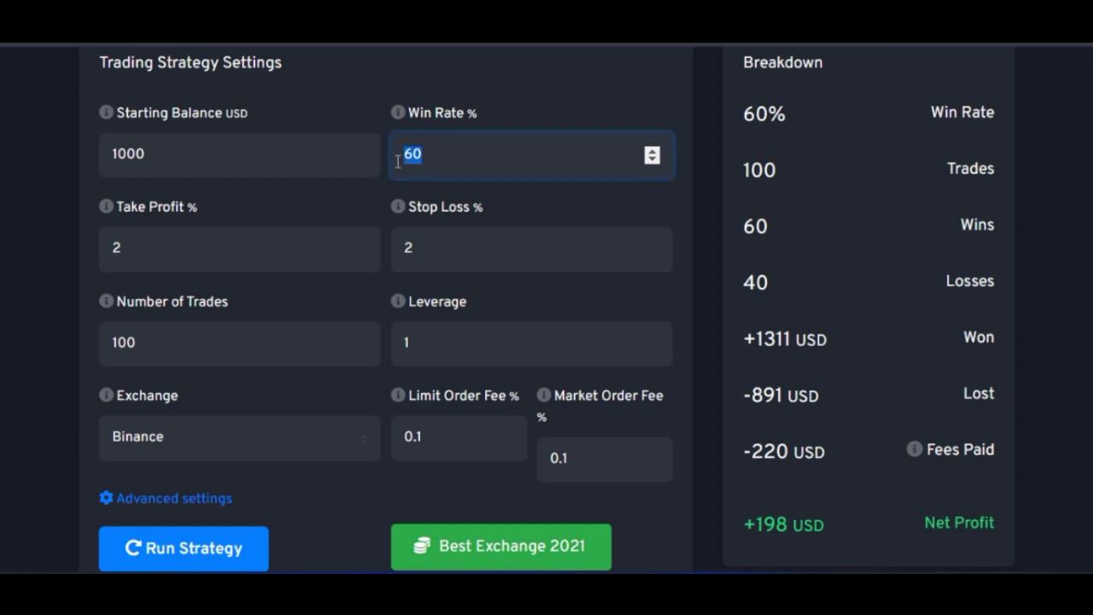
pyautogui.write('80')
pyautogui.moveTo(138, 342); pyautogui.dragTo(107, 343)
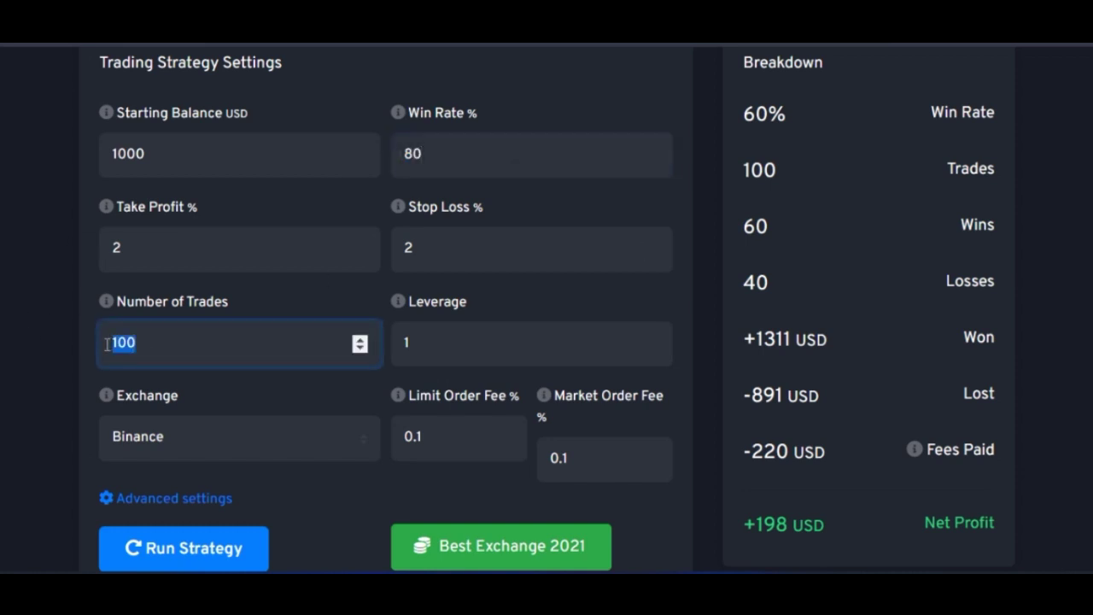
# - Set the strategy's take profit to 0.5% and its stop loss to 0.4%
pyautogui.moveTo(156, 247); pyautogui.dragTo(98, 251)
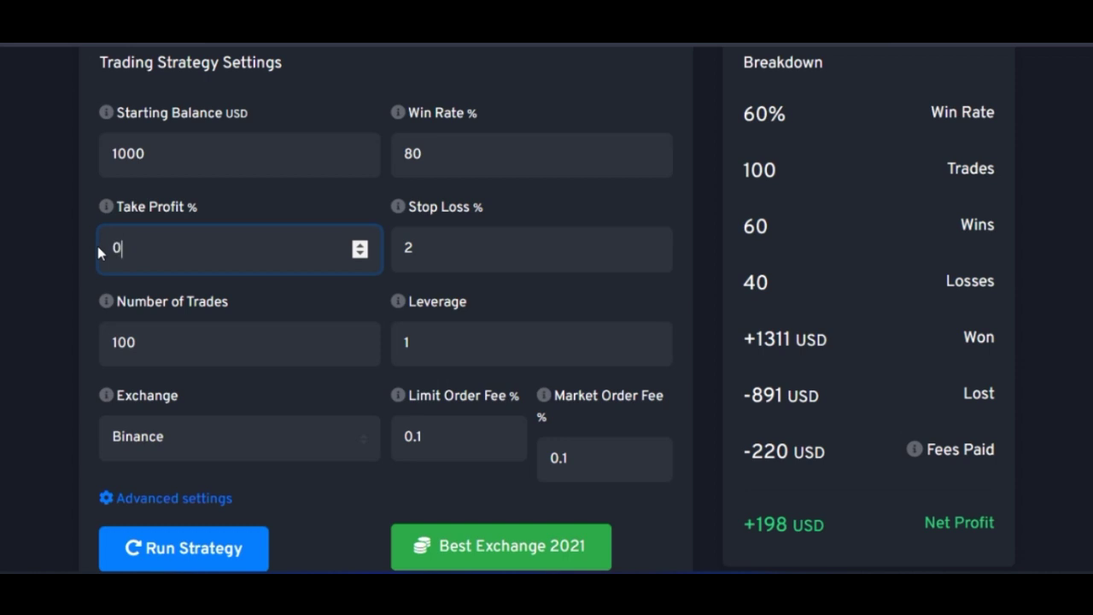
pyautogui.write('0.5')
pyautogui.click(399, 248)
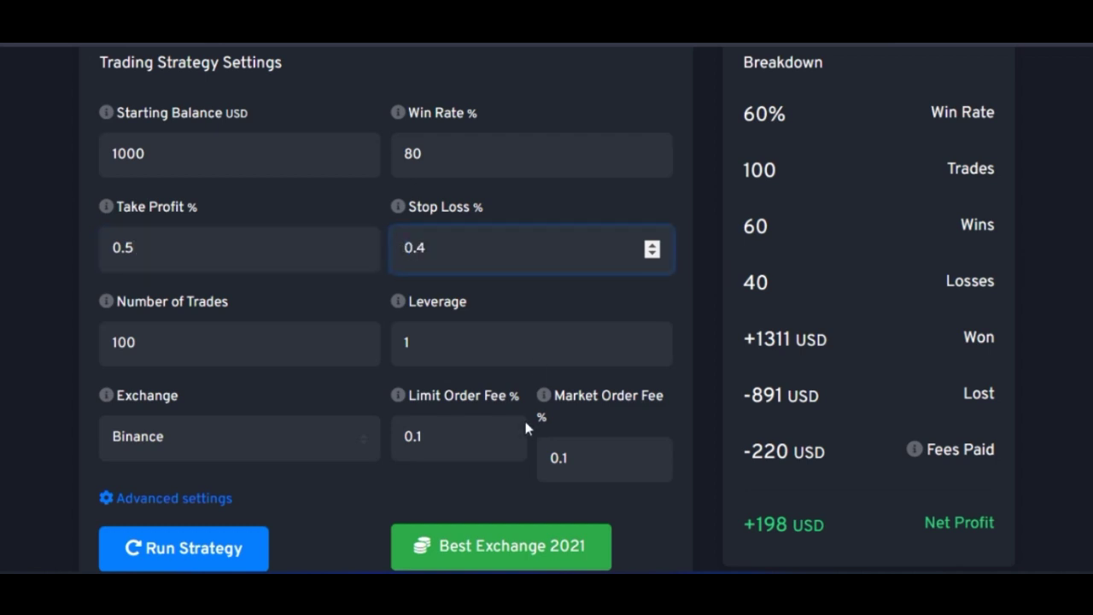
# - Set the strategy's leverage to 50 and choose Bybit as the exchange
pyautogui.moveTo(437, 349); pyautogui.dragTo(380, 345)
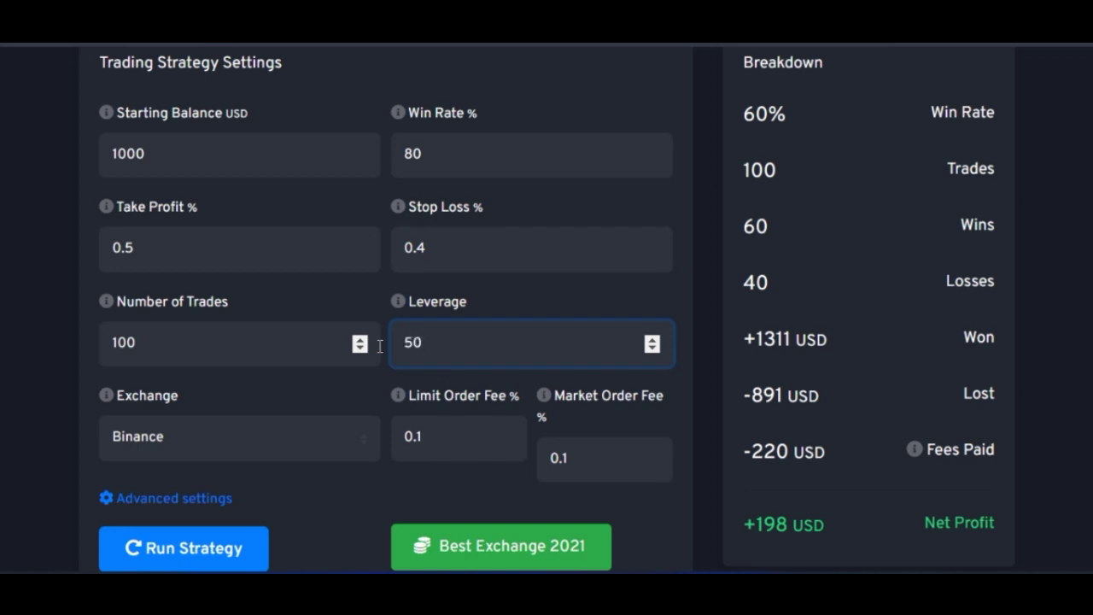
pyautogui.click(213, 445)
pyautogui.click(147, 232)
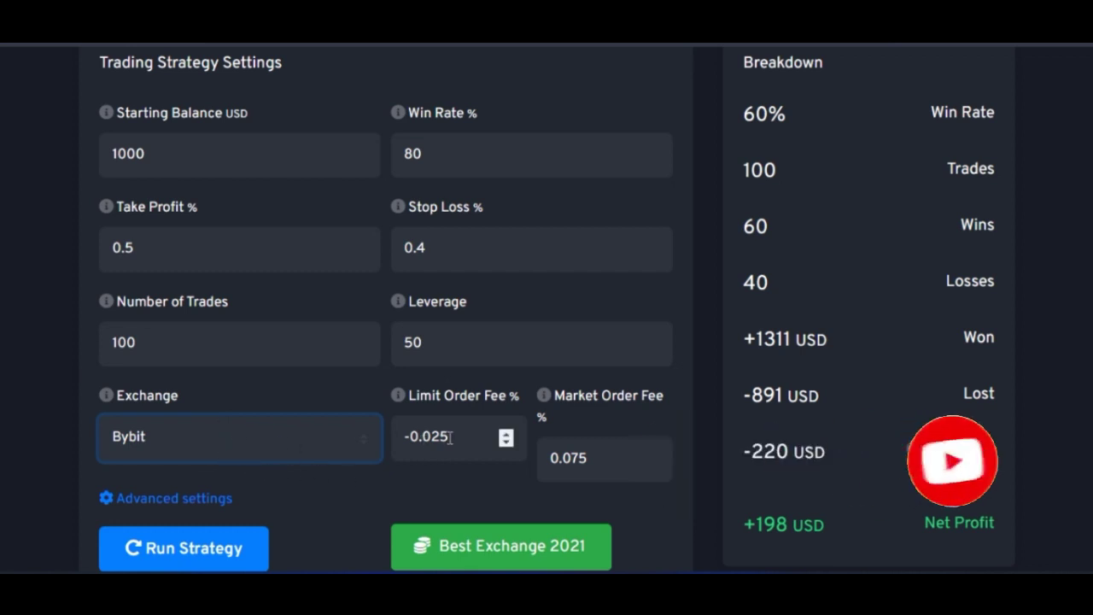
# - Check Bybit's limit and market order fees and run the strategy calculation
pyautogui.moveTo(450, 437); pyautogui.dragTo(411, 437)
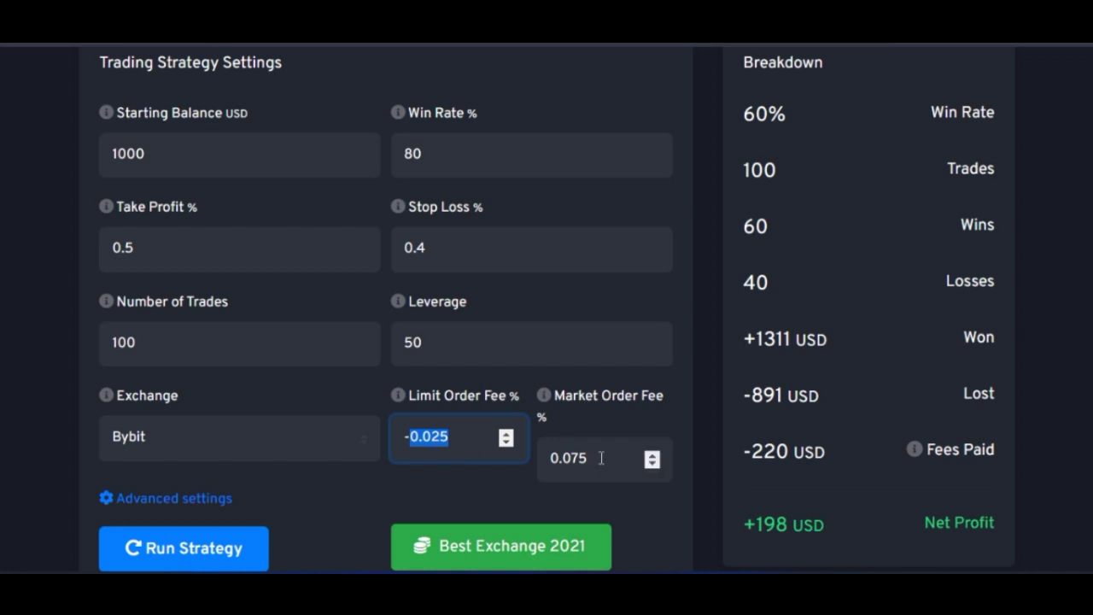
pyautogui.moveTo(601, 458); pyautogui.dragTo(562, 464)
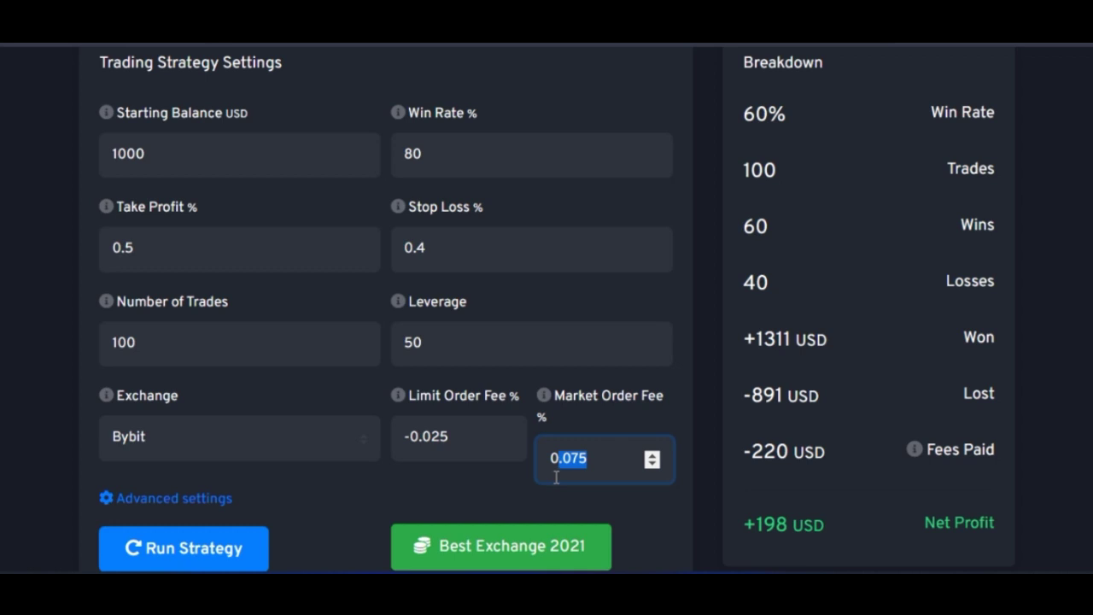
pyautogui.click(139, 546)
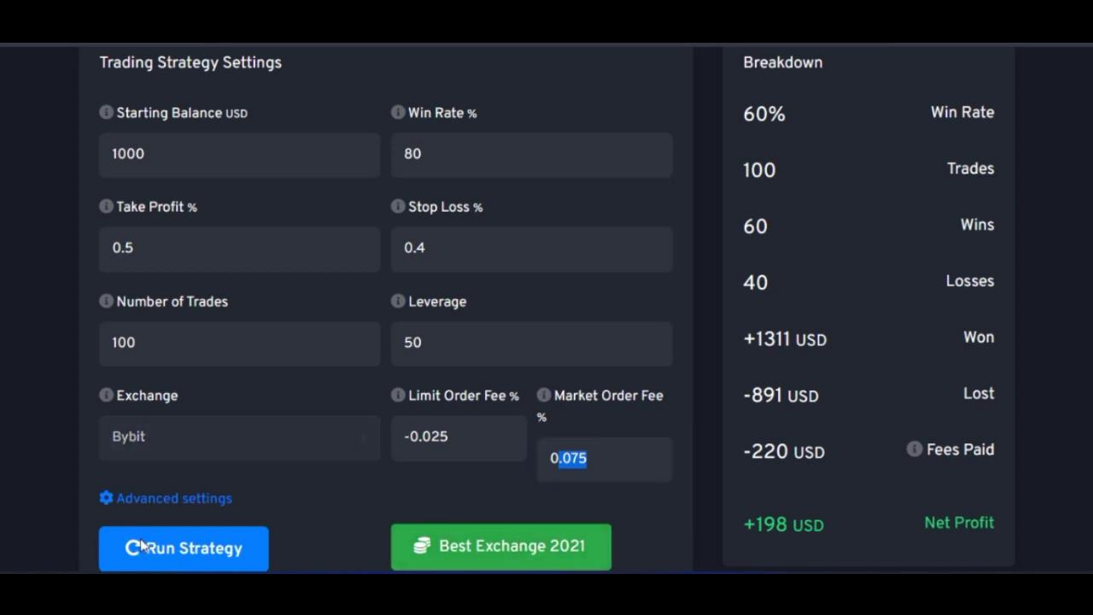
pyautogui.click(141, 546)
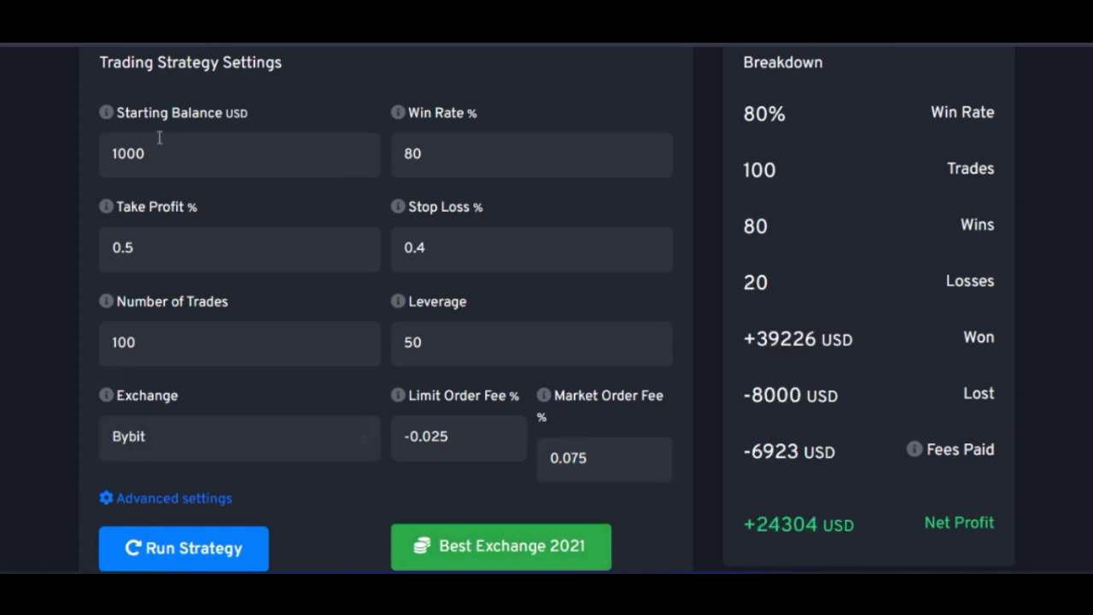
# - Compare the starting balance and number of trades with the net profit in the strategy's breakdown
pyautogui.moveTo(160, 153); pyautogui.dragTo(93, 155)
pyautogui.click(55, 183)
pyautogui.moveTo(137, 344); pyautogui.dragTo(104, 346)
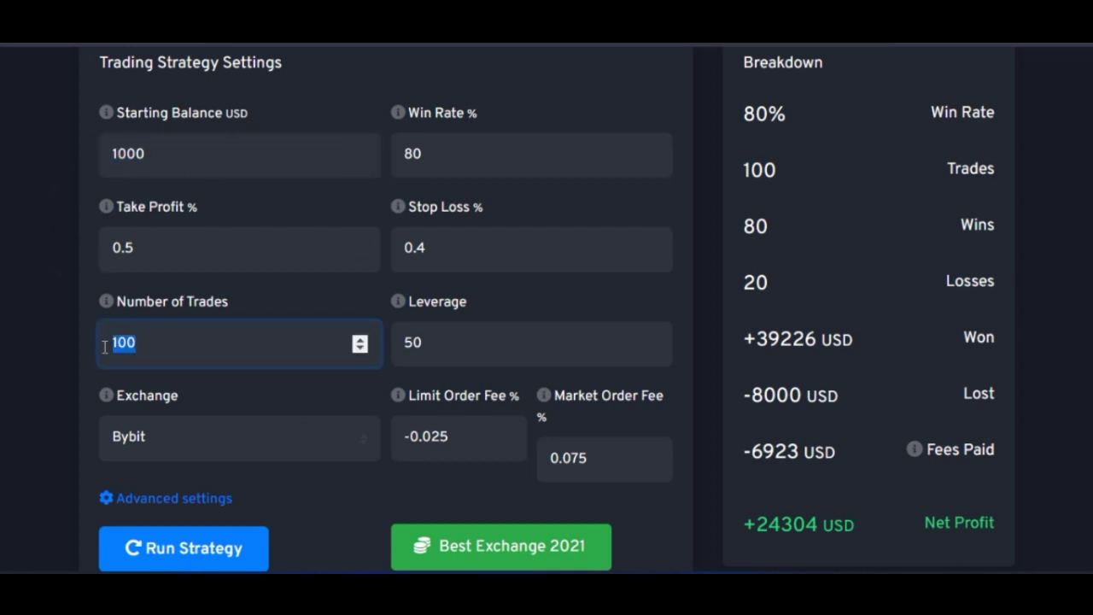
pyautogui.click(36, 373)
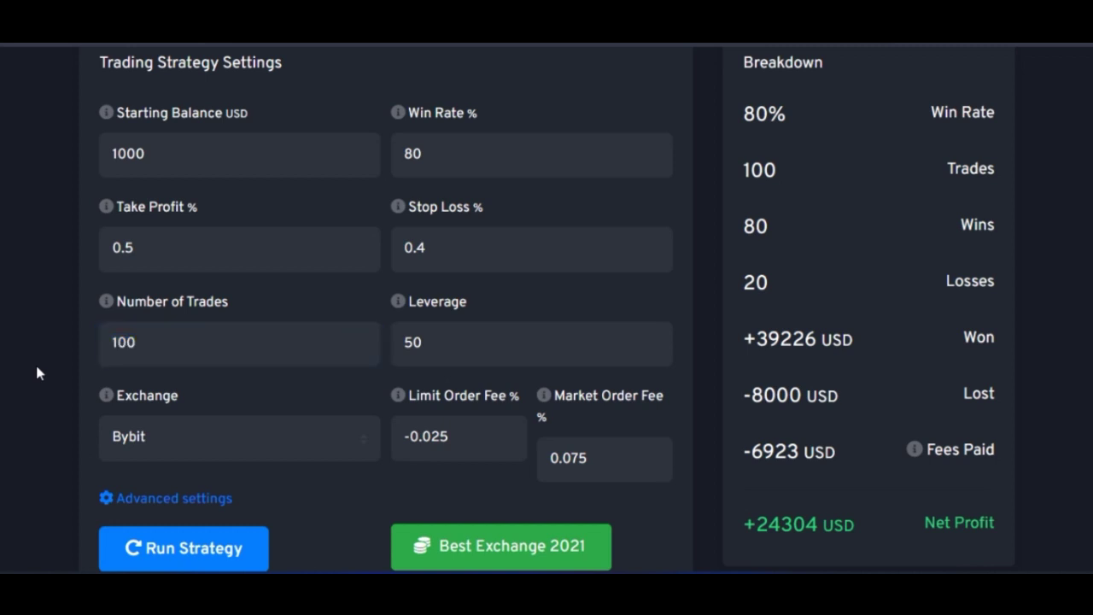
pyautogui.moveTo(151, 159); pyautogui.dragTo(98, 159)
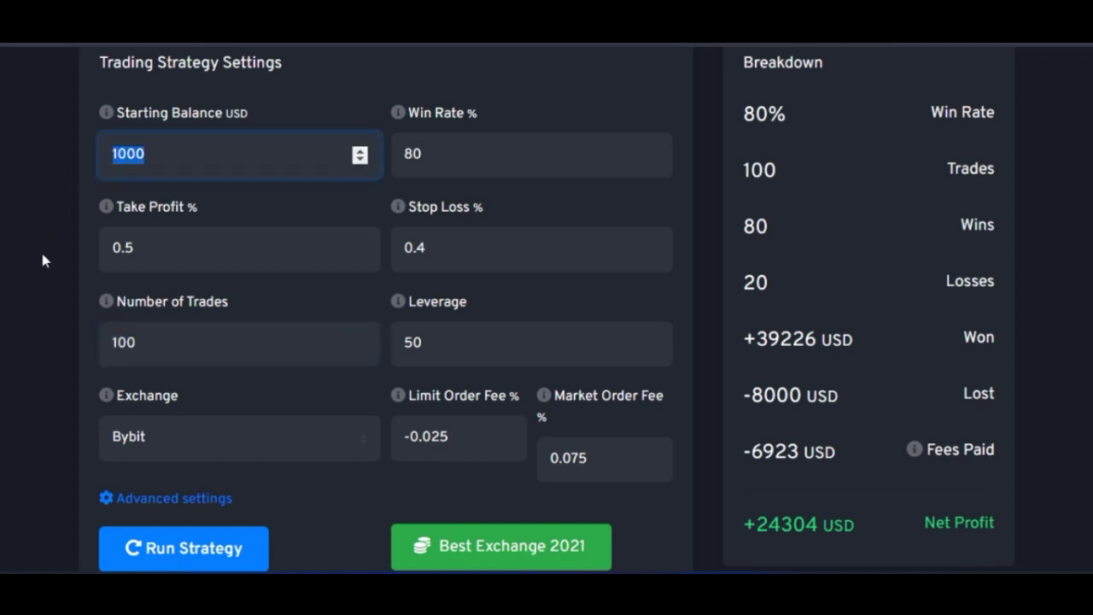
pyautogui.click(812, 497)
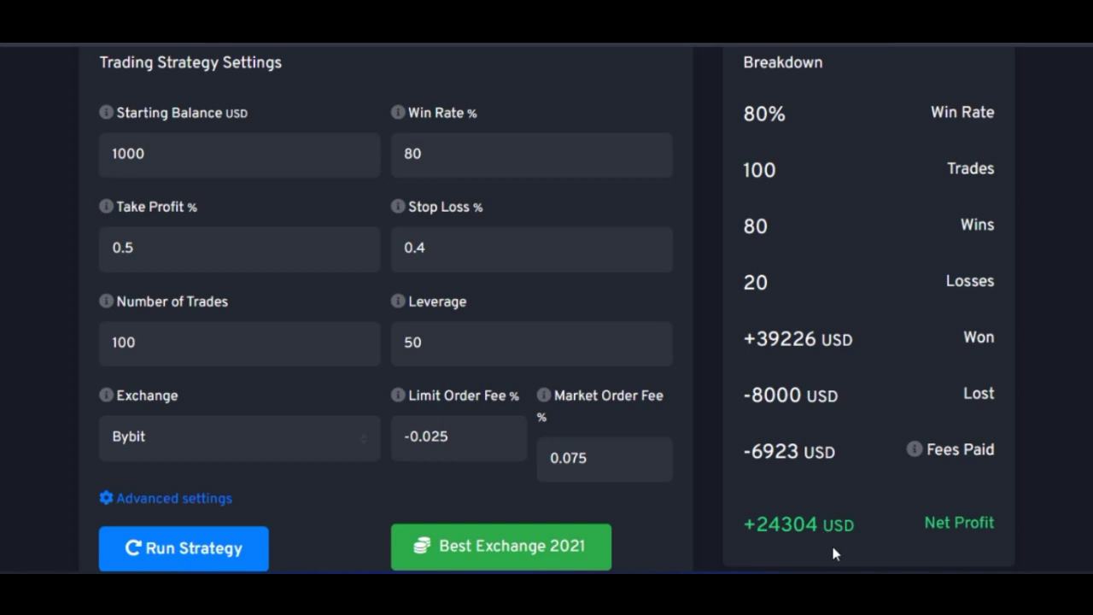
pyautogui.moveTo(769, 523); pyautogui.dragTo(839, 527)
pyautogui.click(784, 523)
pyautogui.moveTo(777, 523)
pyautogui.mouseDown()
pyautogui.moveTo(756, 523)
pyautogui.moveTo(806, 524)
pyautogui.moveTo(748, 526)
pyautogui.moveTo(761, 524)
pyautogui.mouseUp()
pyautogui.click(767, 523)
pyautogui.click(809, 528)
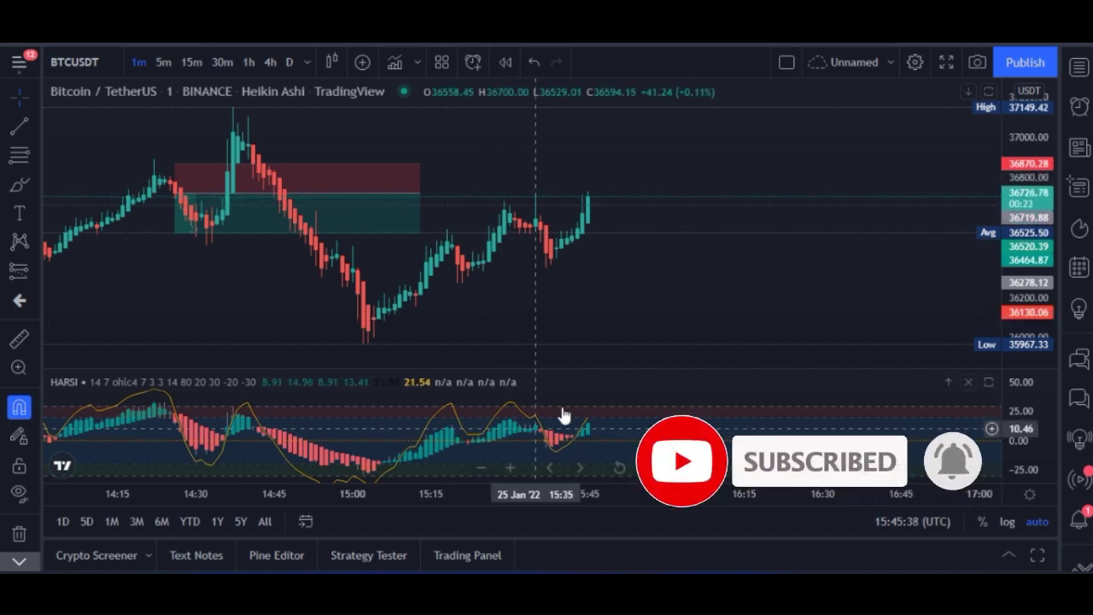
# - Return to the BTCUSDT chart on TradingView and remove the short position drawing that starts around 14:26
pyautogui.moveTo(606, 310); pyautogui.dragTo(707, 202)
pyautogui.moveTo(350, 325); pyautogui.dragTo(453, 305)
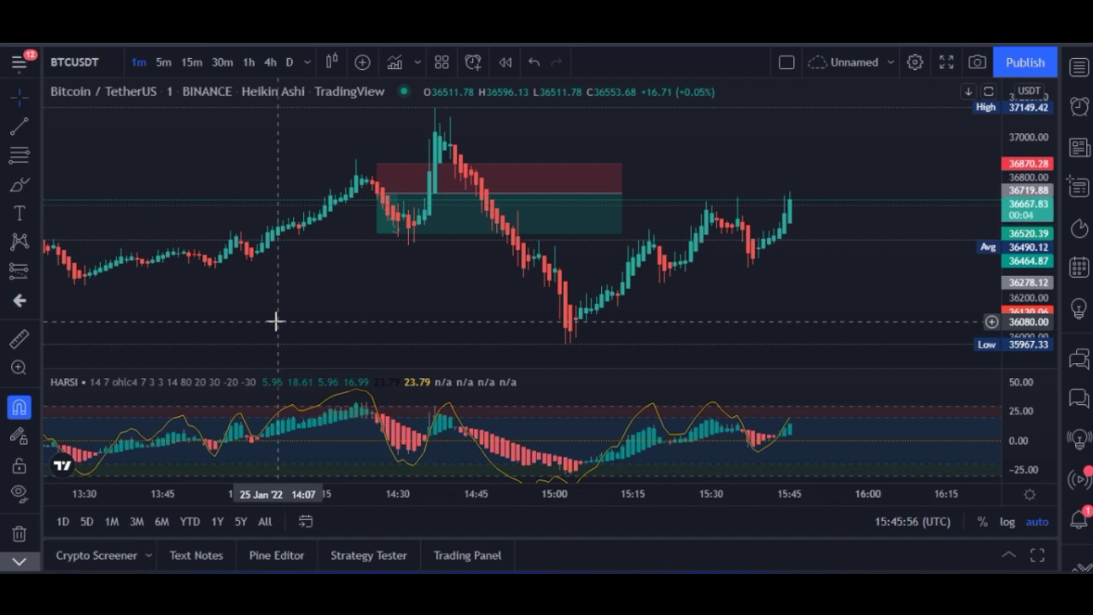
pyautogui.moveTo(611, 195); pyautogui.dragTo(444, 195)
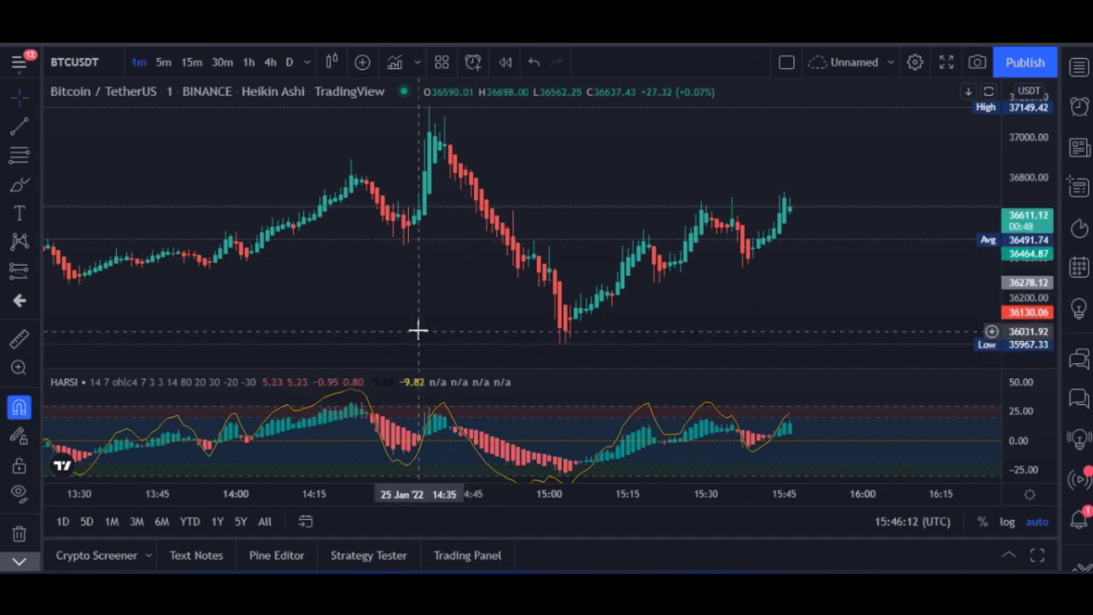
# - Examine the price candles and HARSI signals back to about 13:00, then return to the latest candles
pyautogui.moveTo(420, 329); pyautogui.dragTo(576, 273)
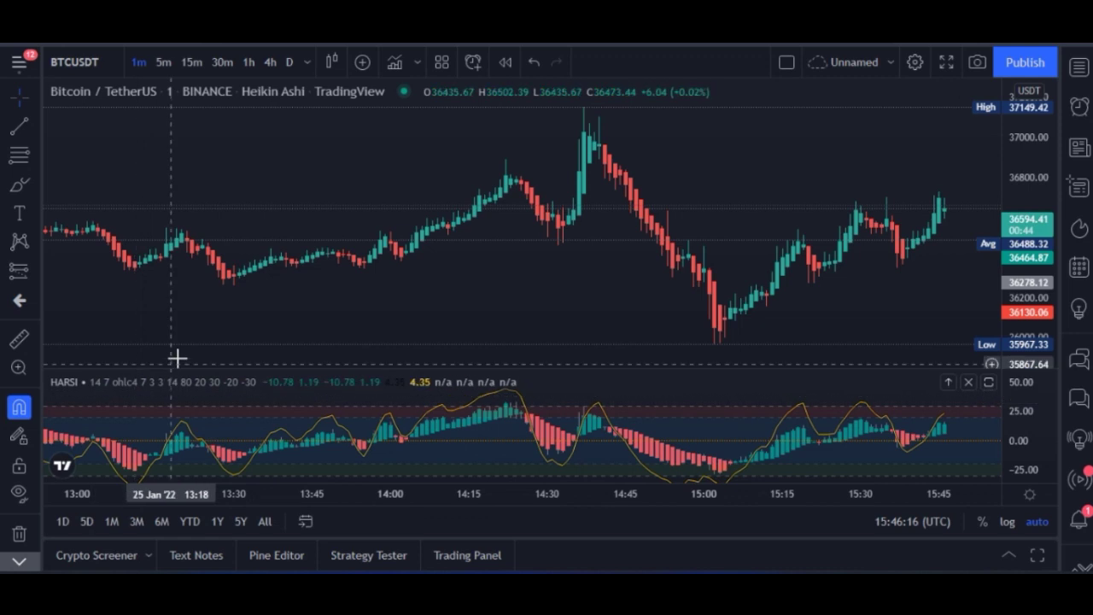
pyautogui.moveTo(72, 391)
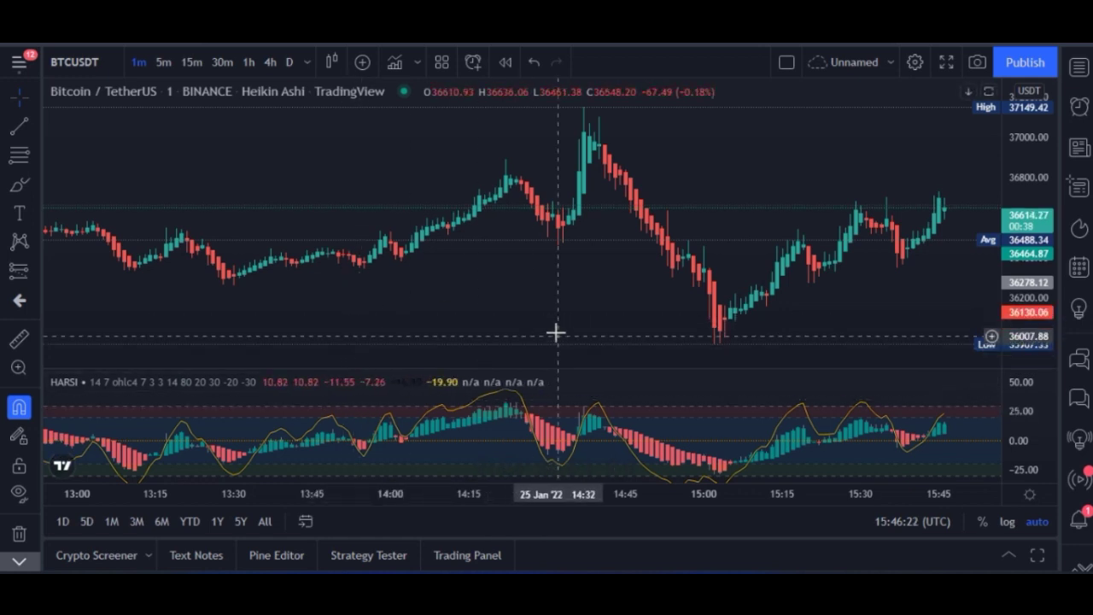
pyautogui.moveTo(555, 333); pyautogui.dragTo(324, 332)
pyautogui.moveTo(454, 321); pyautogui.dragTo(381, 312)
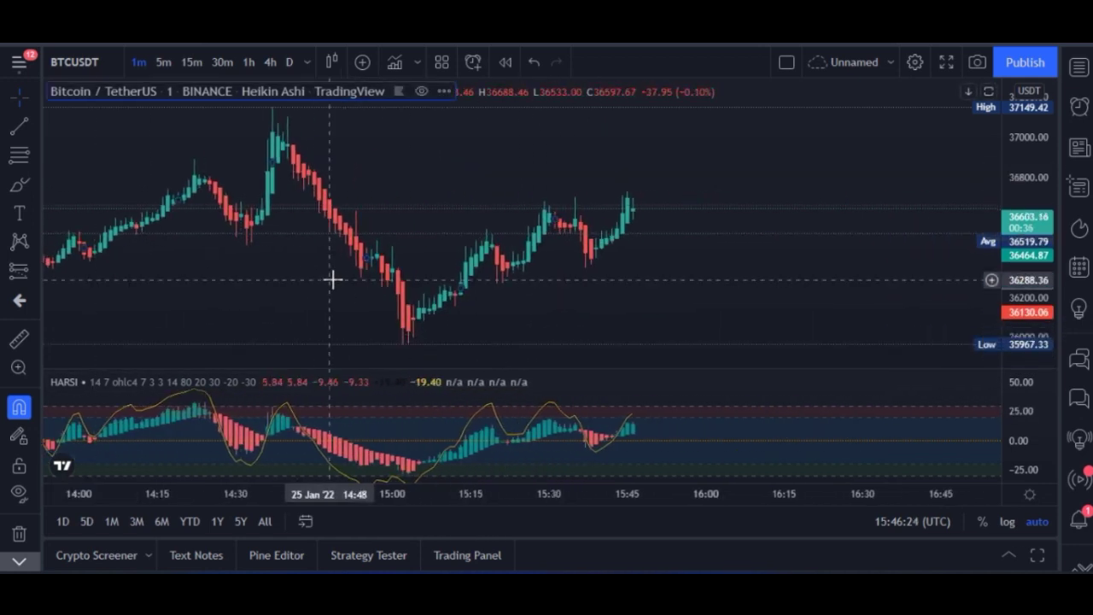